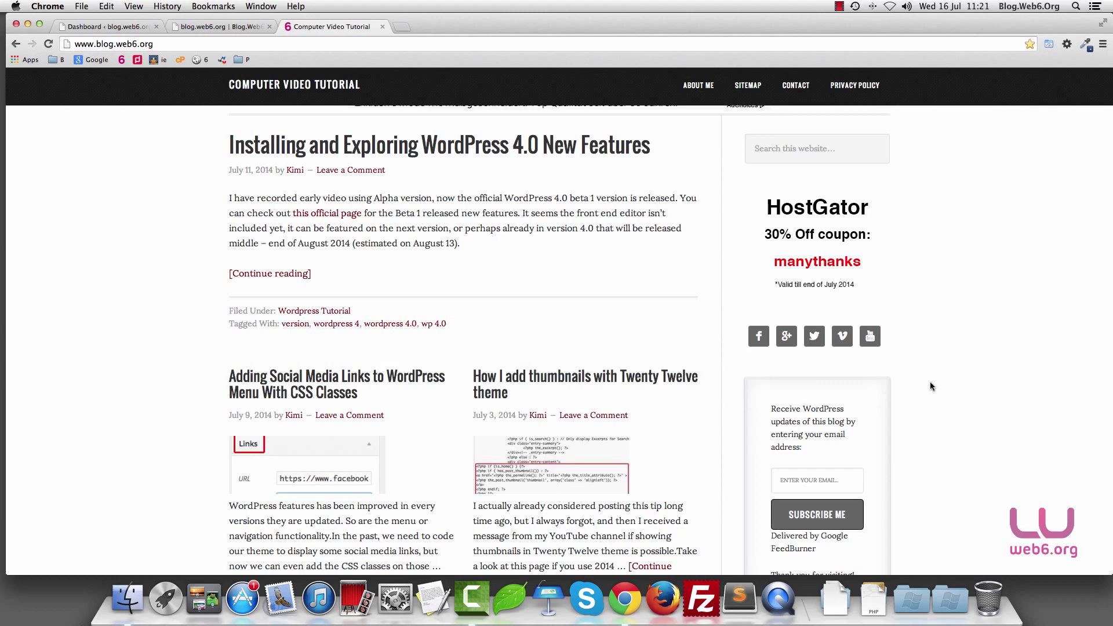
Close the Computer Video Tutorial tab and reload the blog page
{"action": "left_click", "coordinate": [382, 27]}
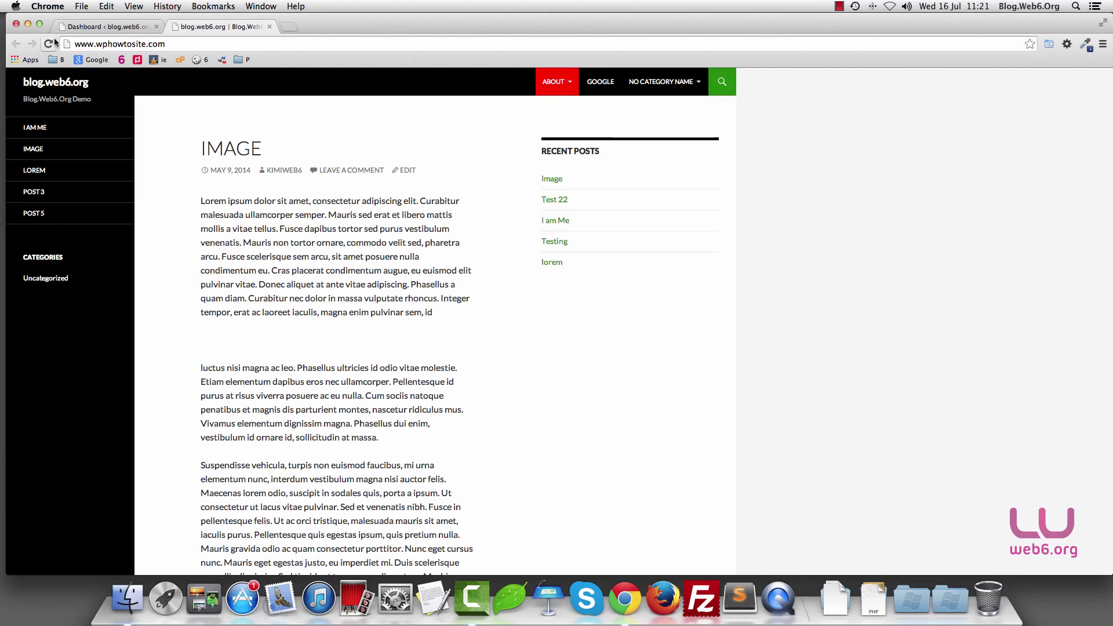
{"action": "left_click", "coordinate": [357, 171]}
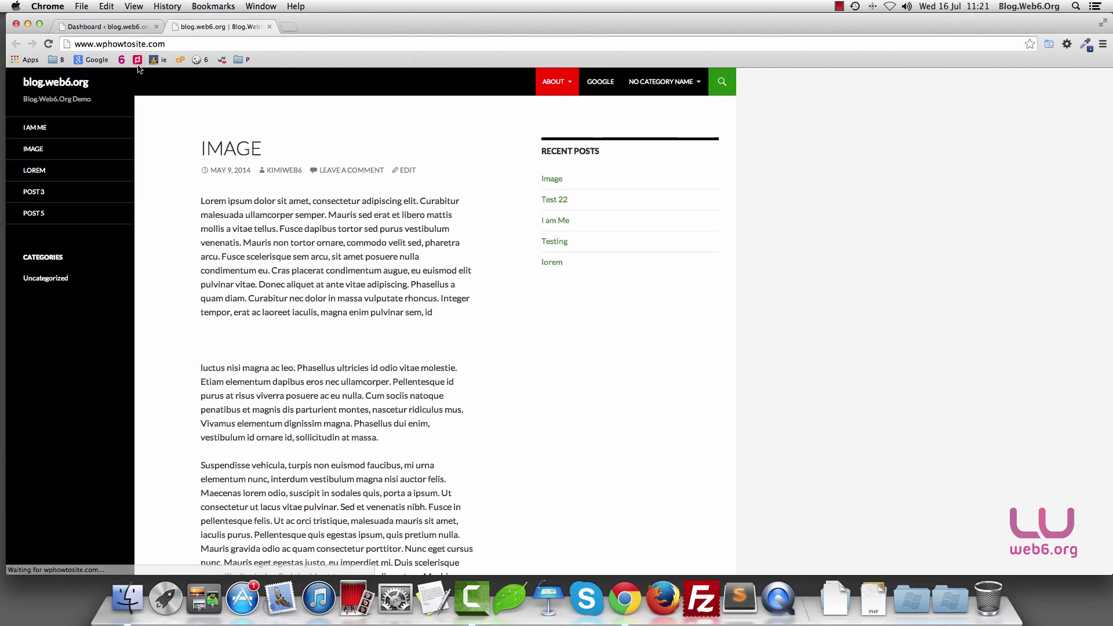
{"action": "scroll", "coordinate": [423, 262], "scroll_direction": "down", "scroll_amount": 10}
{"action": "scroll", "coordinate": [423, 262], "scroll_direction": "up", "scroll_amount": 15}
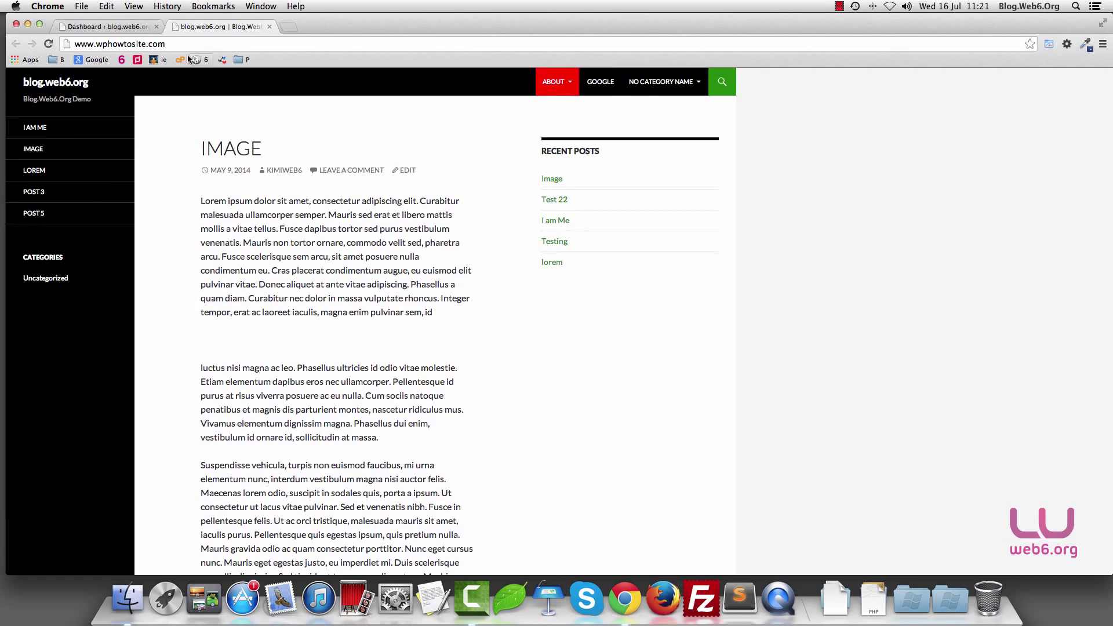
On the Dashboard, check that the site runs WordPress 3.8 with 3.9.1 available
{"action": "left_click", "coordinate": [131, 29]}
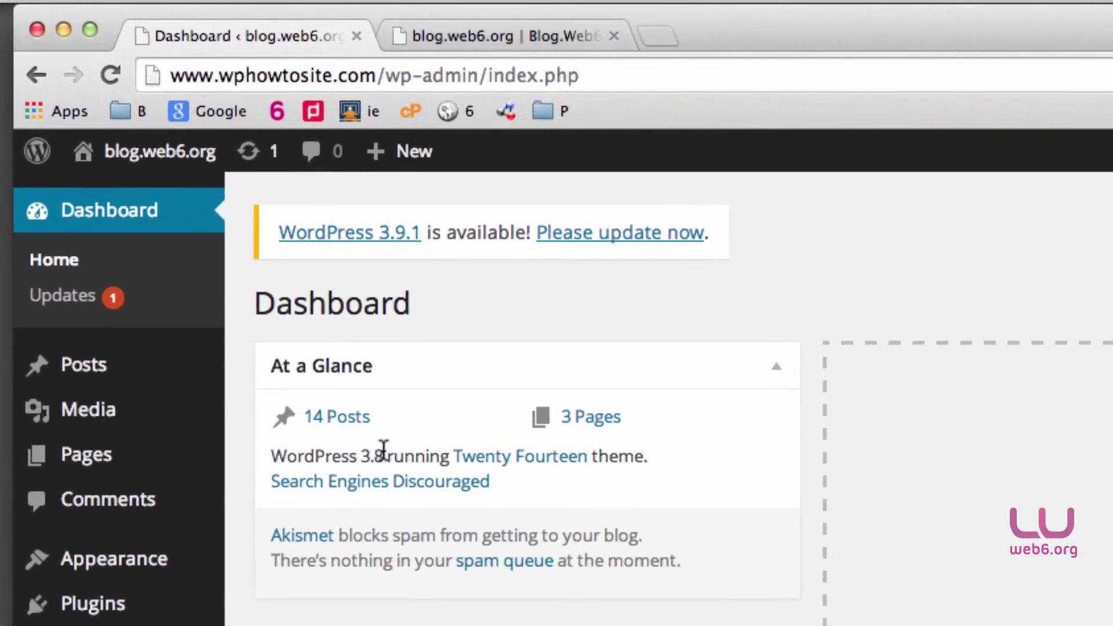
{"action": "left_click_drag", "start_coordinate": [383, 452], "coordinate": [281, 452]}
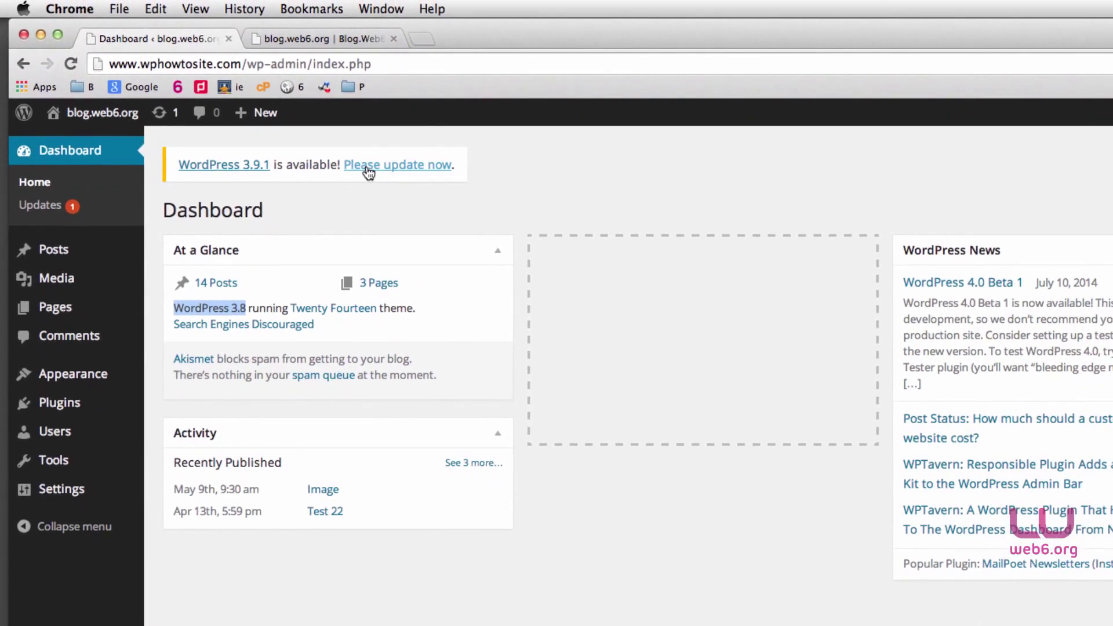
{"action": "mouse_move", "coordinate": [65, 415]}
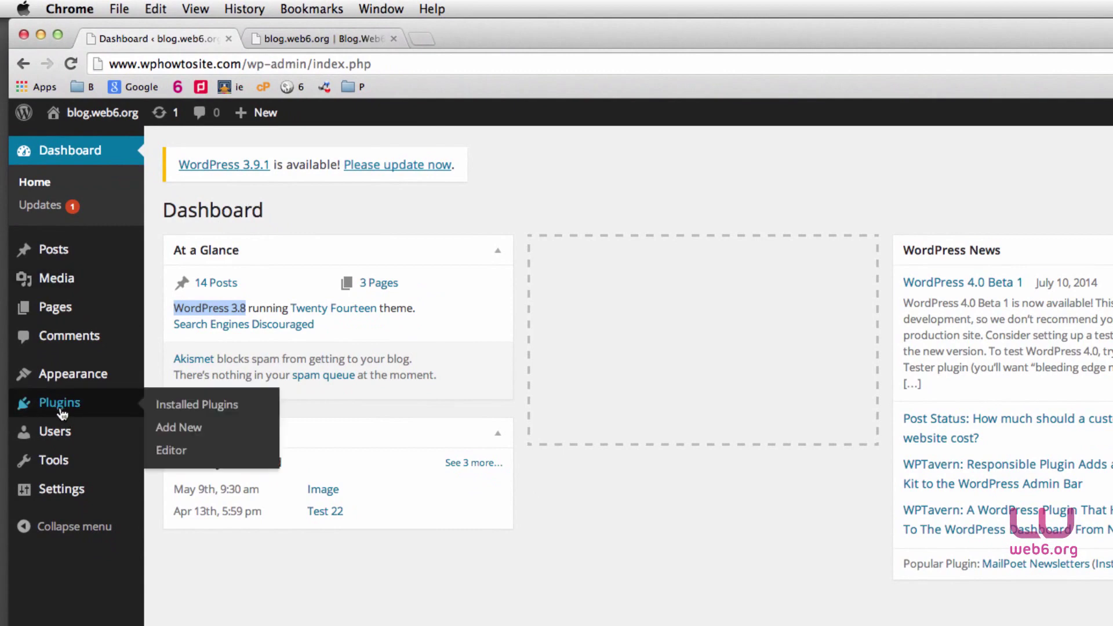
Bulk-deactivate all installed plugins (Akismet and Hello Dolly), then go to the Updates page
{"action": "left_click", "coordinate": [182, 407]}
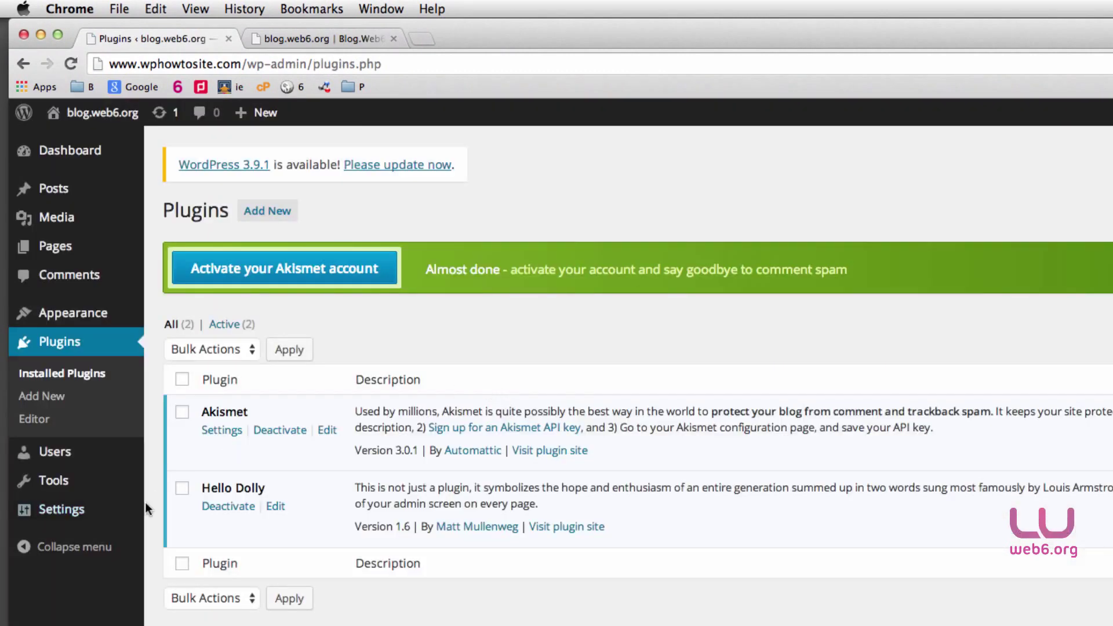
{"action": "left_click", "coordinate": [182, 379]}
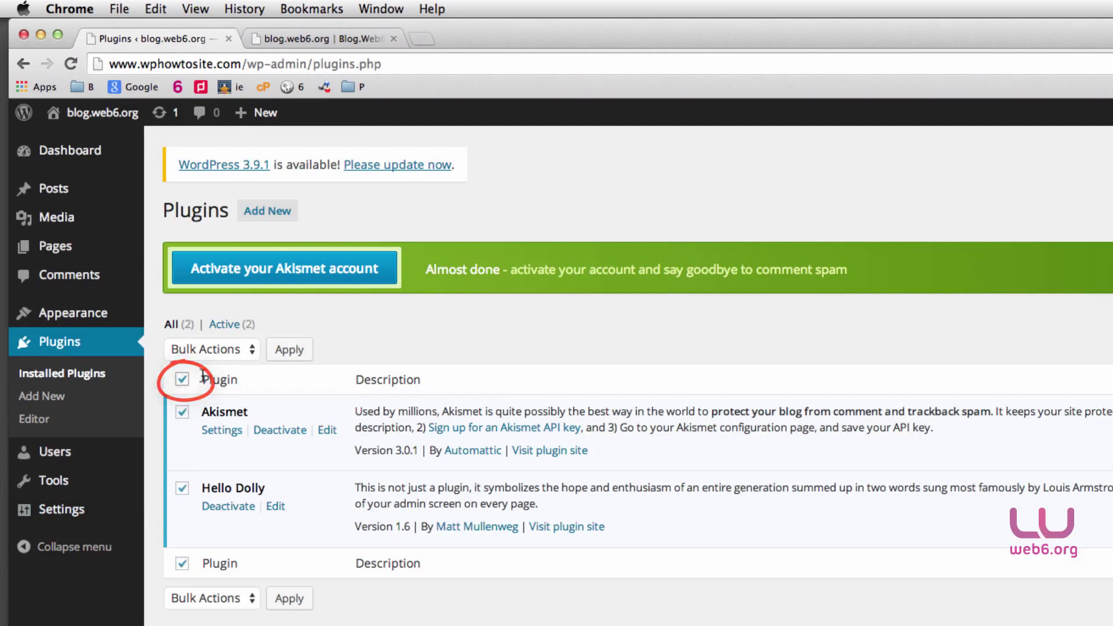
{"action": "left_click", "coordinate": [240, 350]}
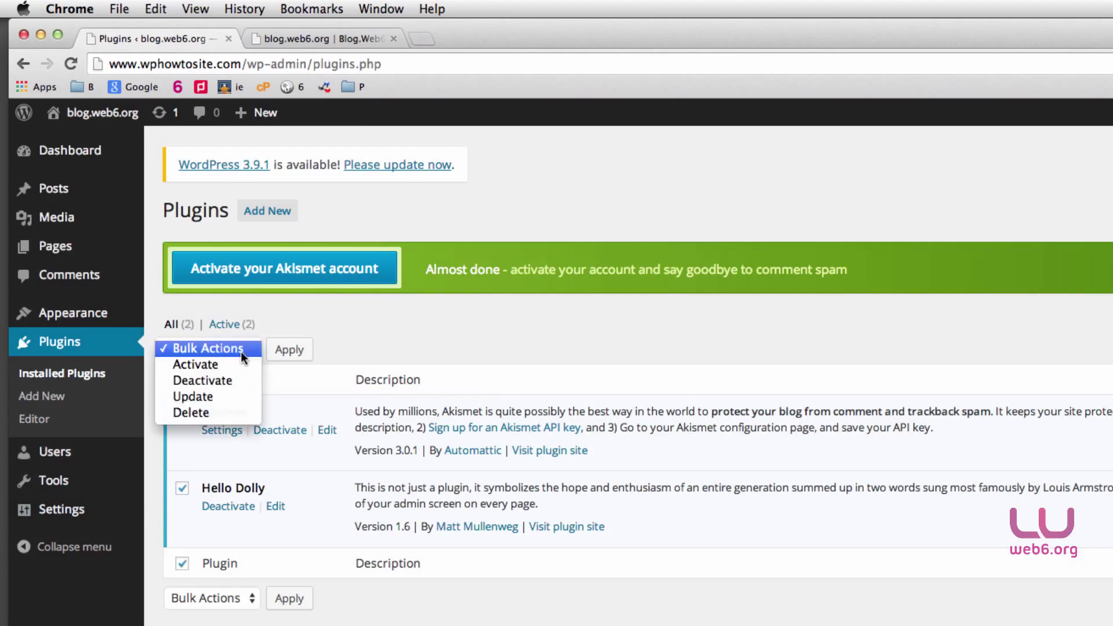
{"action": "left_click", "coordinate": [212, 381]}
{"action": "left_click", "coordinate": [289, 350]}
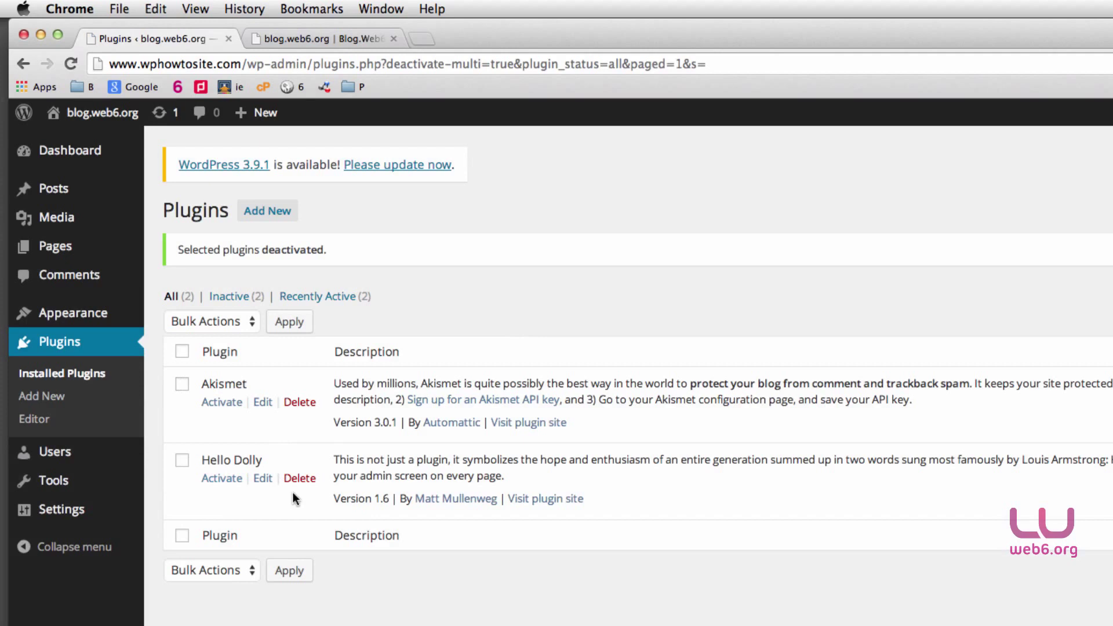
{"action": "left_click", "coordinate": [395, 167]}
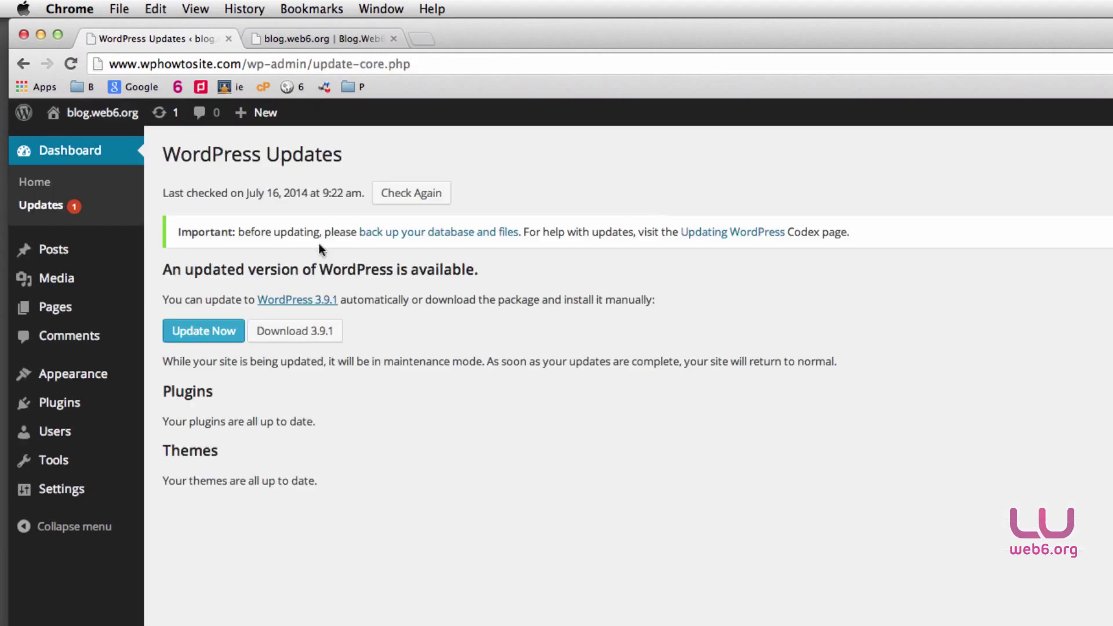
Note the back-up-first advice on the 3.9.1 Updates page and open a new browser tab
{"action": "left_click_drag", "start_coordinate": [176, 233], "coordinate": [359, 233]}
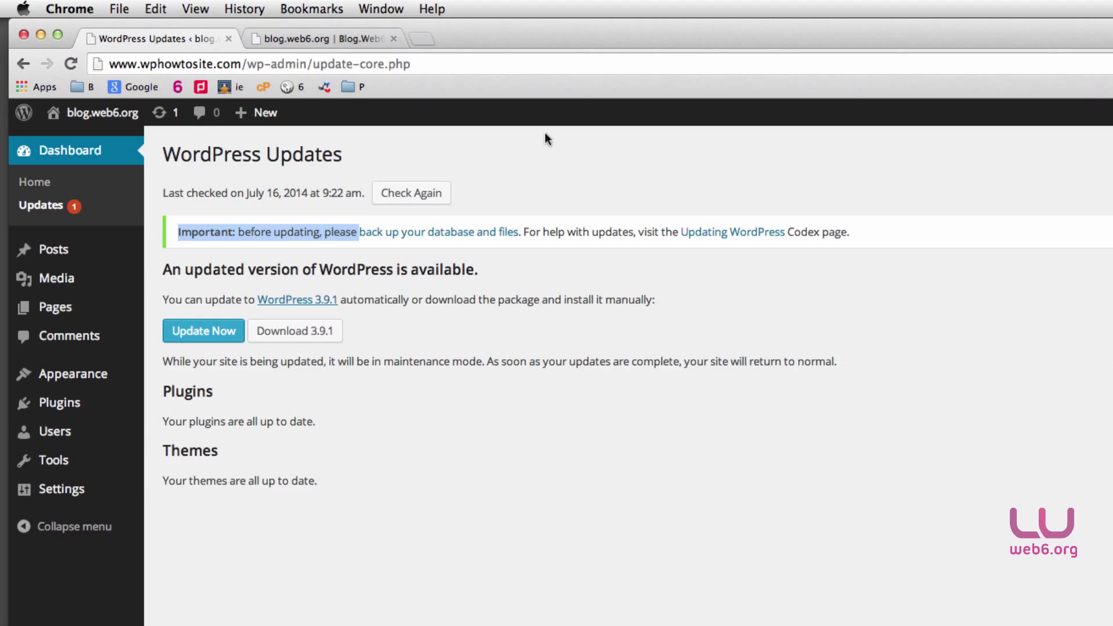
{"action": "left_click", "coordinate": [427, 38]}
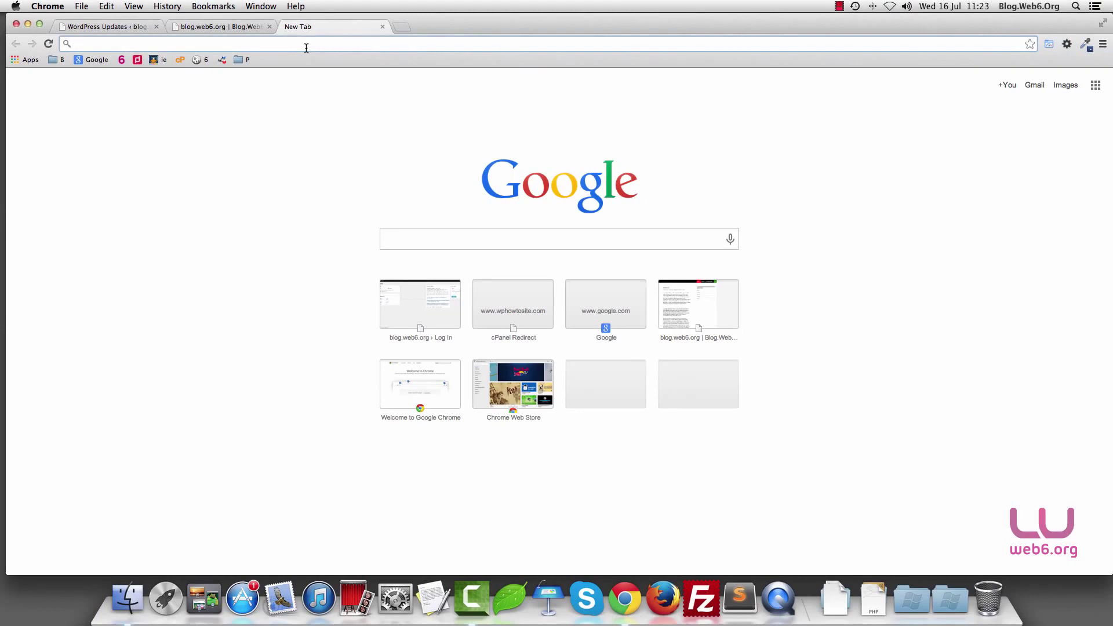
Search Google for 'download wordpress' and download wordpress-3.9.1.zip from wordpress.org
{"action": "type", "text": "download"}
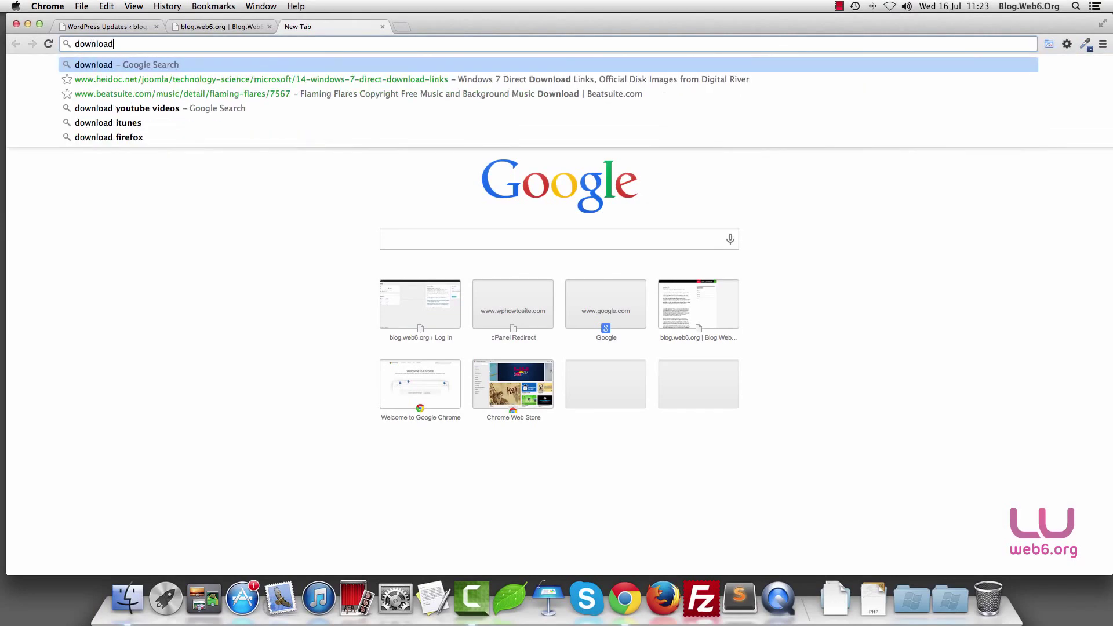
{"action": "type", "text": " wordpress"}
{"action": "key", "text": "Return"}
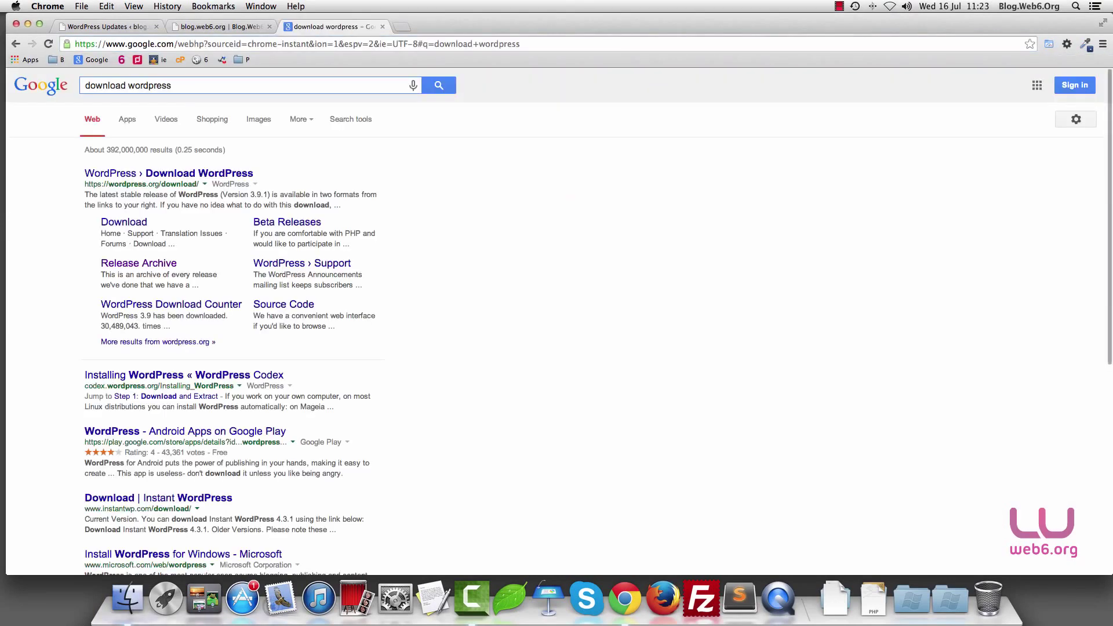
{"action": "left_click", "coordinate": [226, 175]}
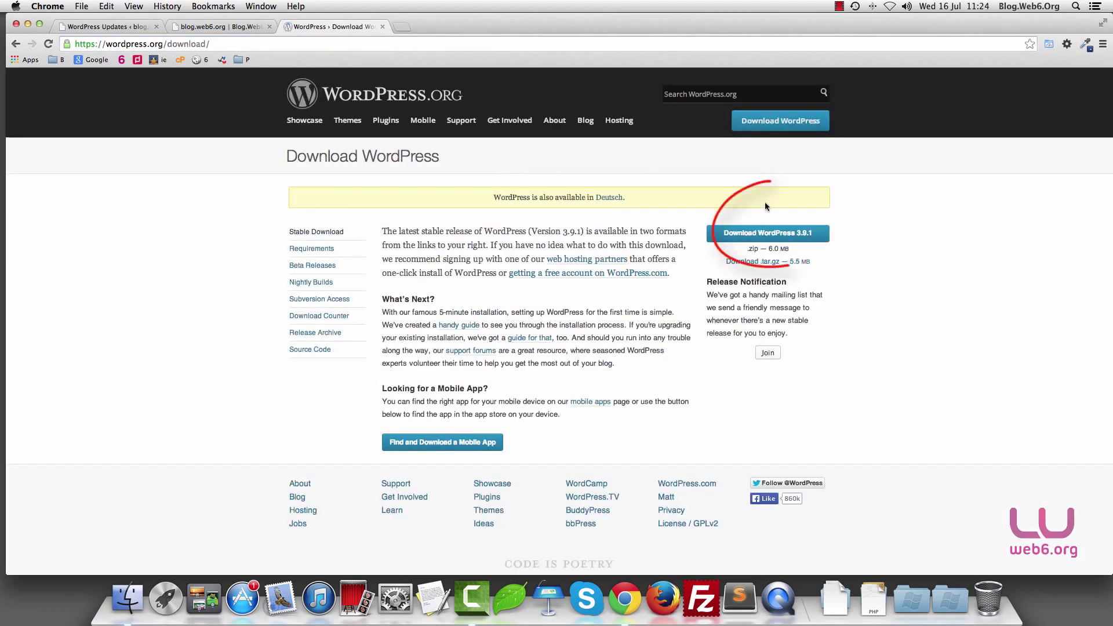
{"action": "left_click", "coordinate": [802, 238]}
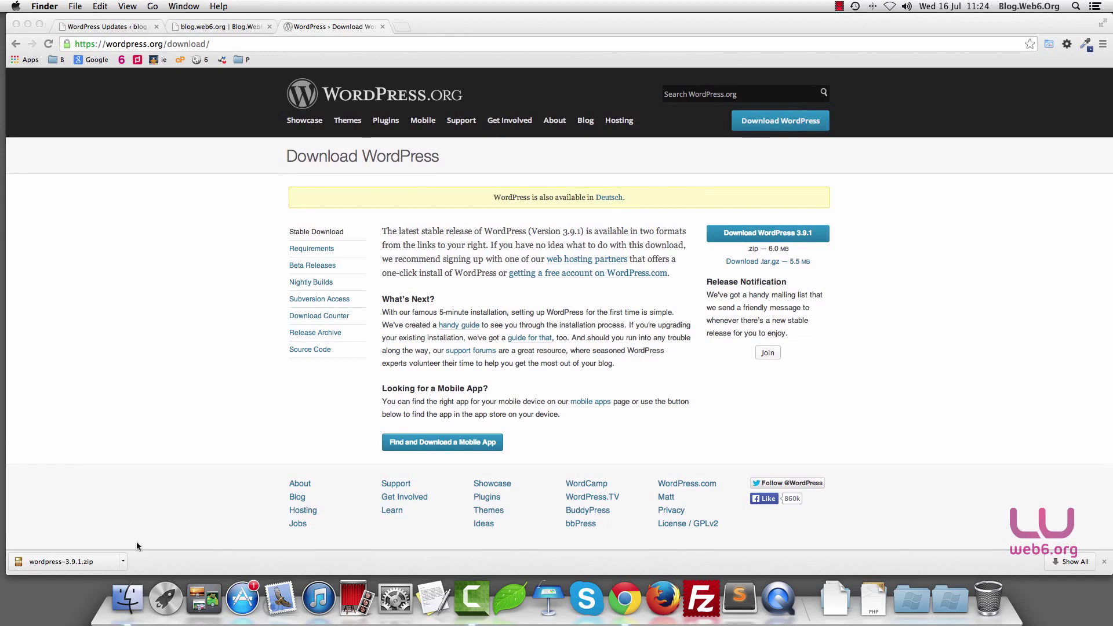
Extract wordpress-3.9.1.zip on the Desktop using Finder
{"action": "left_click", "coordinate": [129, 596]}
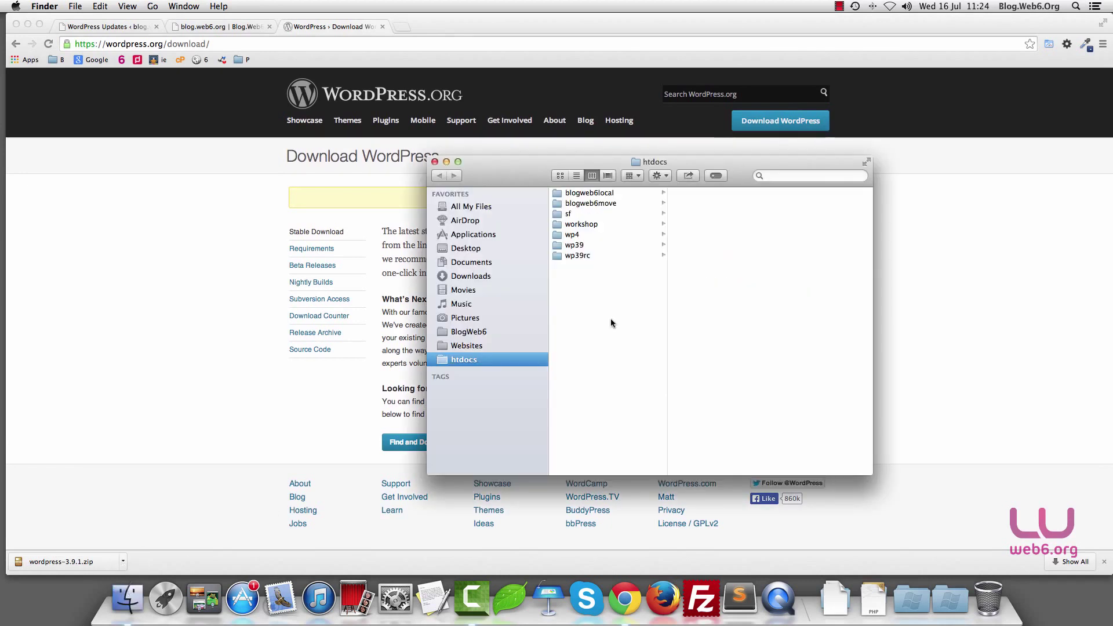
{"action": "left_click_drag", "start_coordinate": [519, 177], "coordinate": [380, 173]}
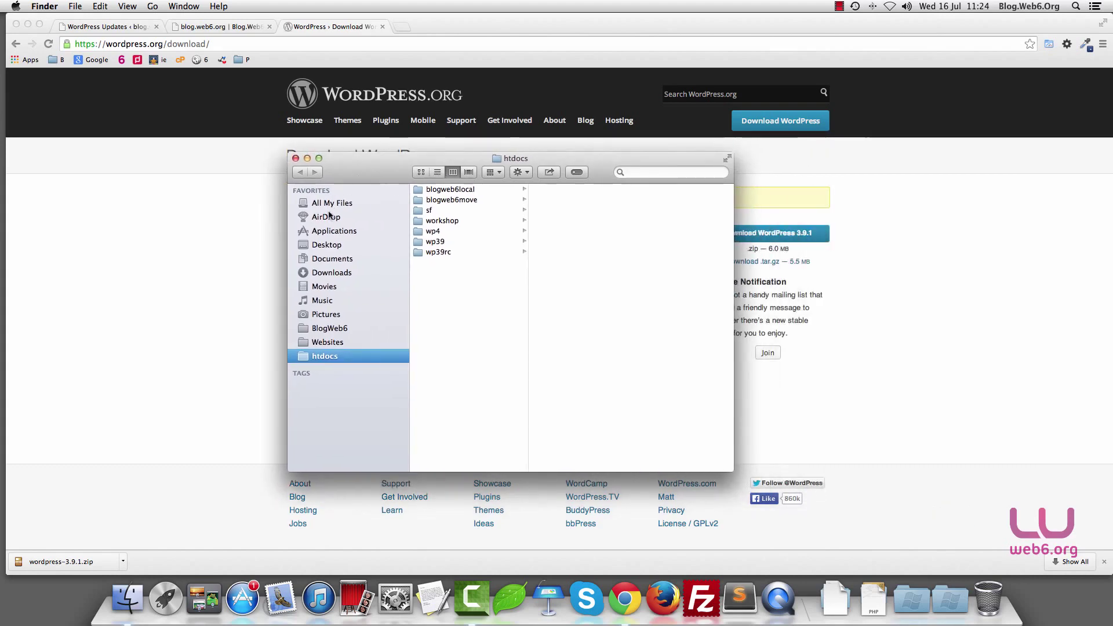
{"action": "left_click", "coordinate": [328, 246]}
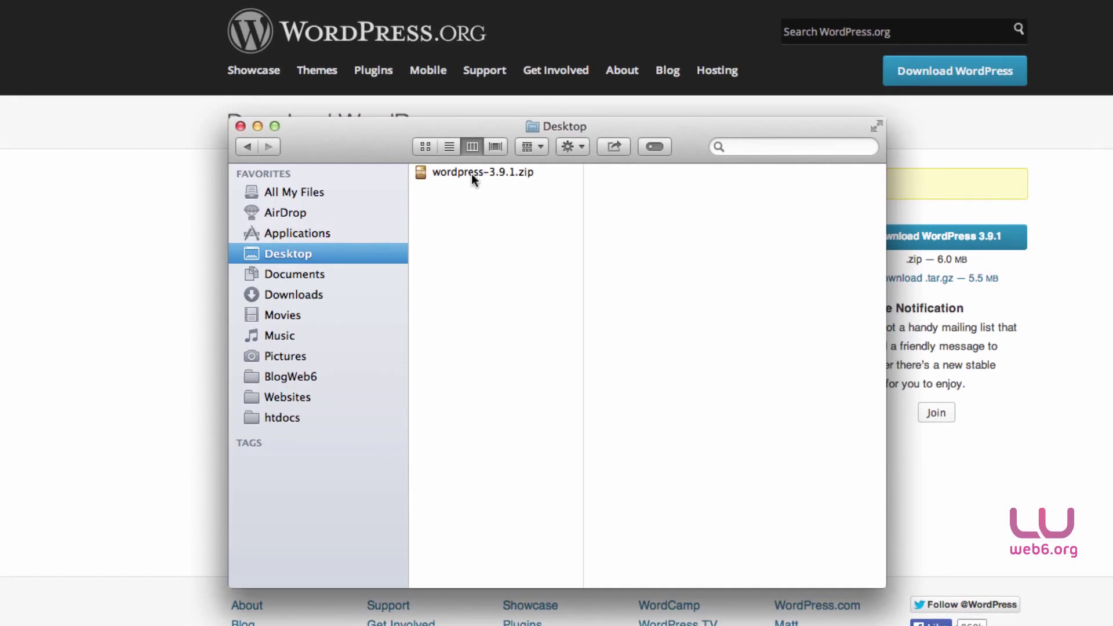
{"action": "left_click", "coordinate": [469, 172]}
{"action": "double_click", "coordinate": [461, 173]}
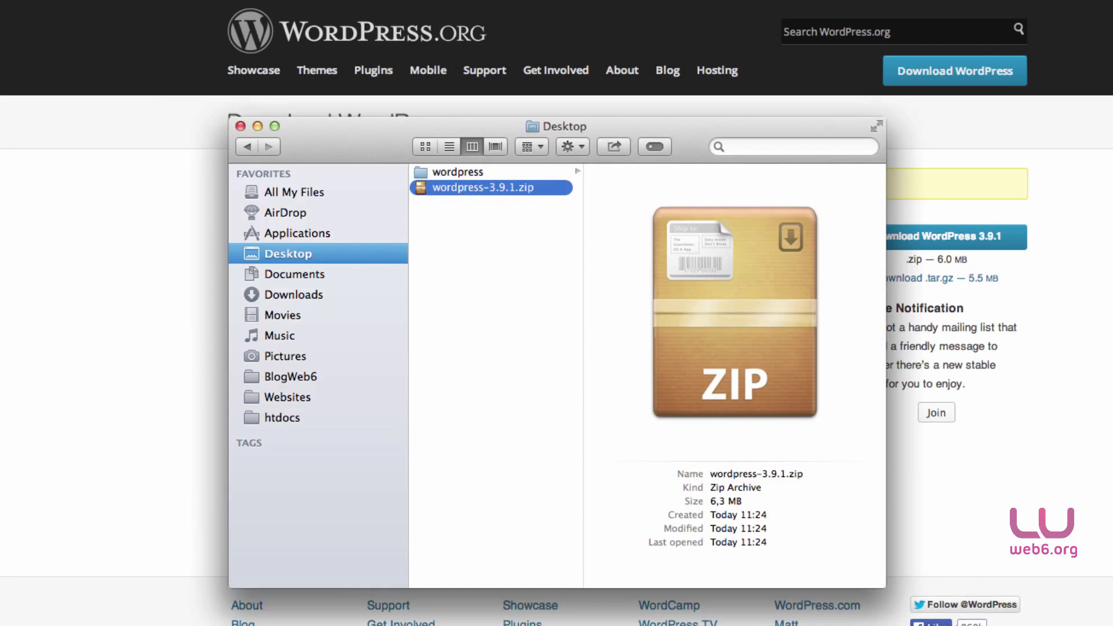
Trash the zip archive, inspect the extracted wordpress folder, and close Finder
{"action": "key", "text": "super+BackSpace"}
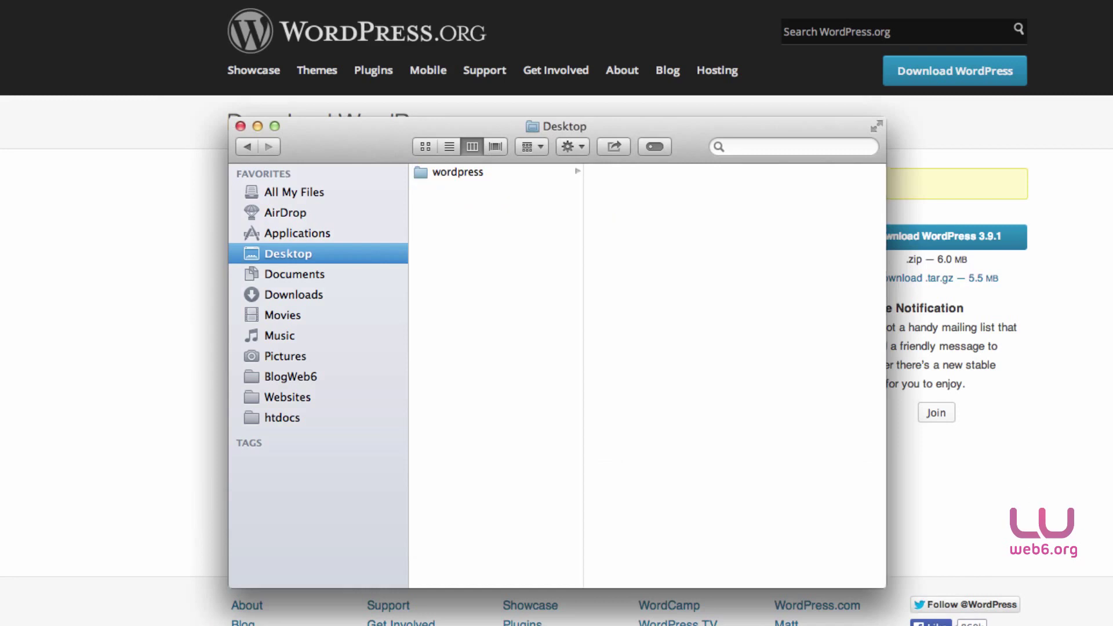
{"action": "left_click", "coordinate": [465, 176]}
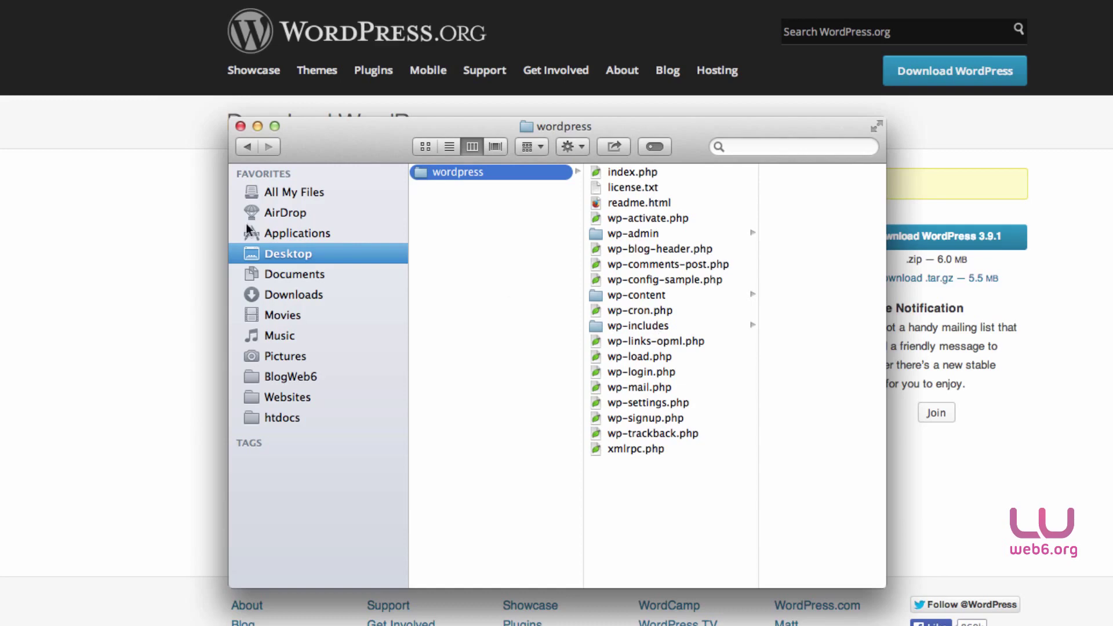
{"action": "left_click", "coordinate": [116, 199]}
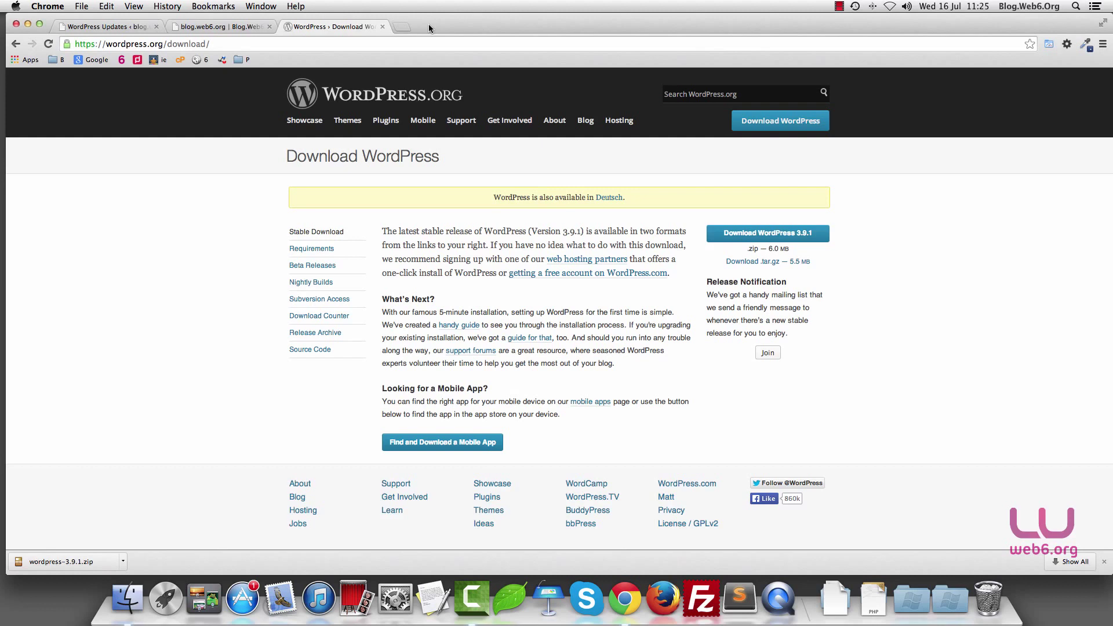
Load the site's /cpanel address in the blog tab, closing the download tab
{"action": "left_click", "coordinate": [249, 27]}
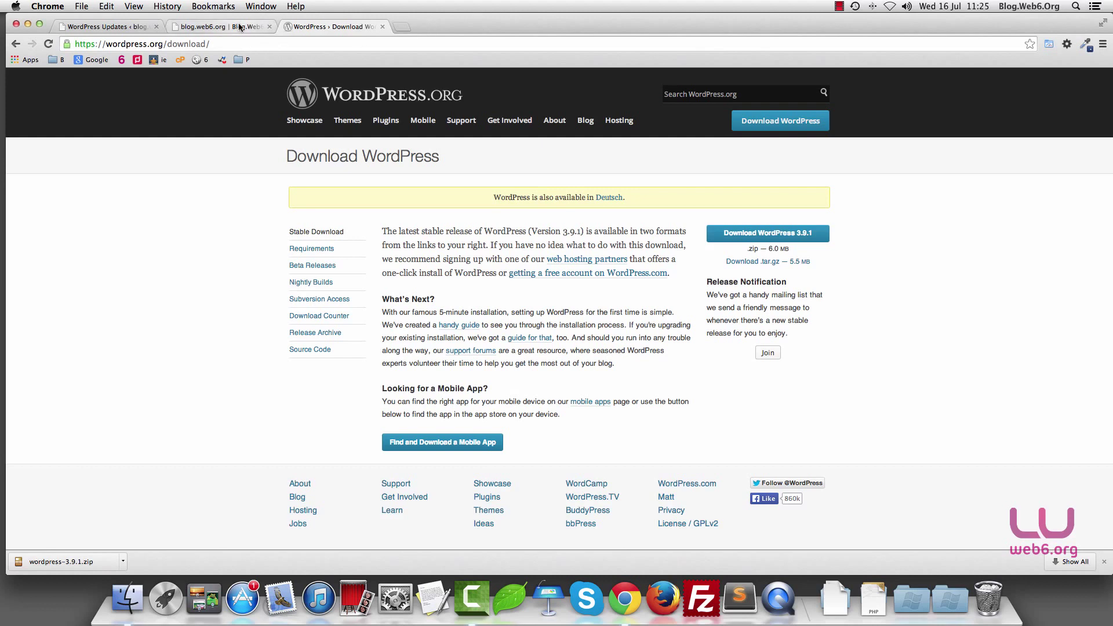
{"action": "left_click", "coordinate": [382, 26]}
{"action": "left_click_drag", "start_coordinate": [96, 44], "coordinate": [164, 42]}
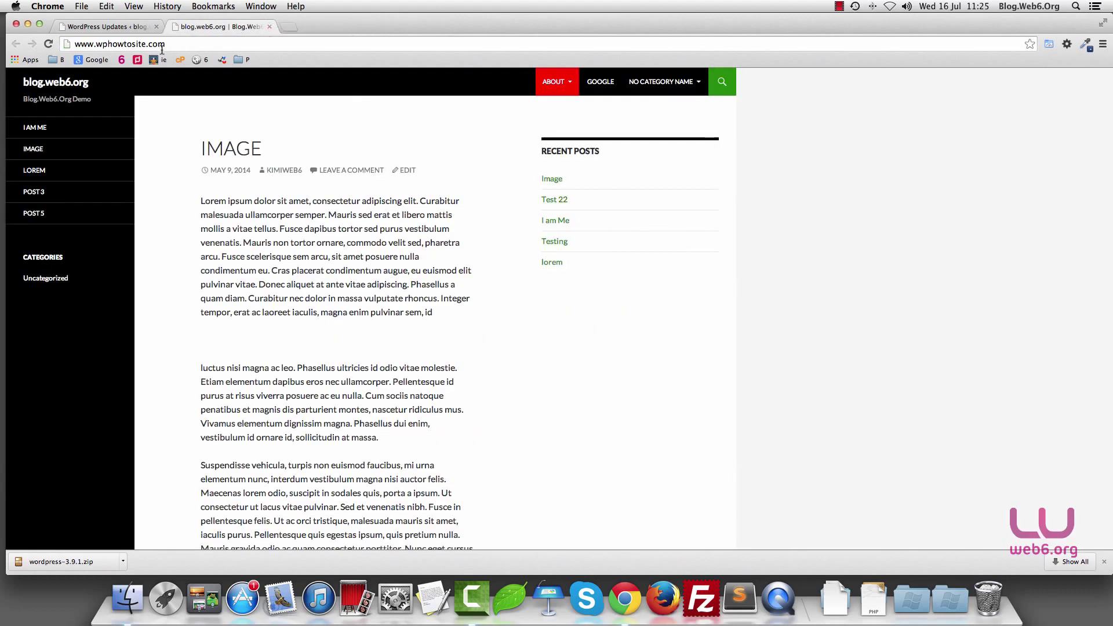
{"action": "left_click", "coordinate": [319, 85]}
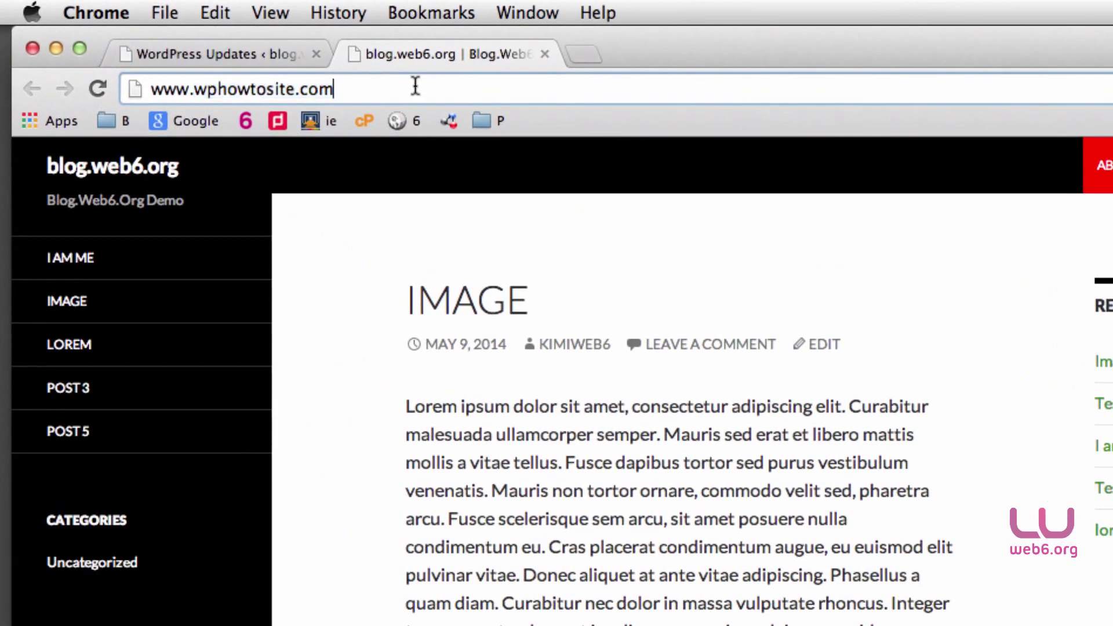
{"action": "type", "text": "/cap"}
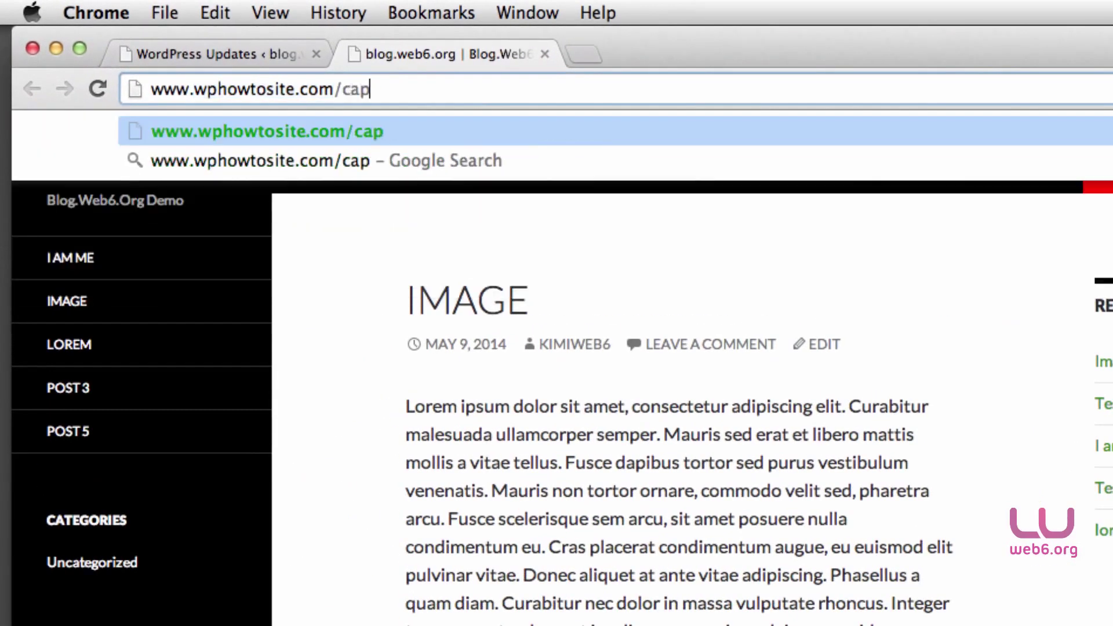
{"action": "key", "text": "BackSpace"}
{"action": "key", "text": "BackSpace"}
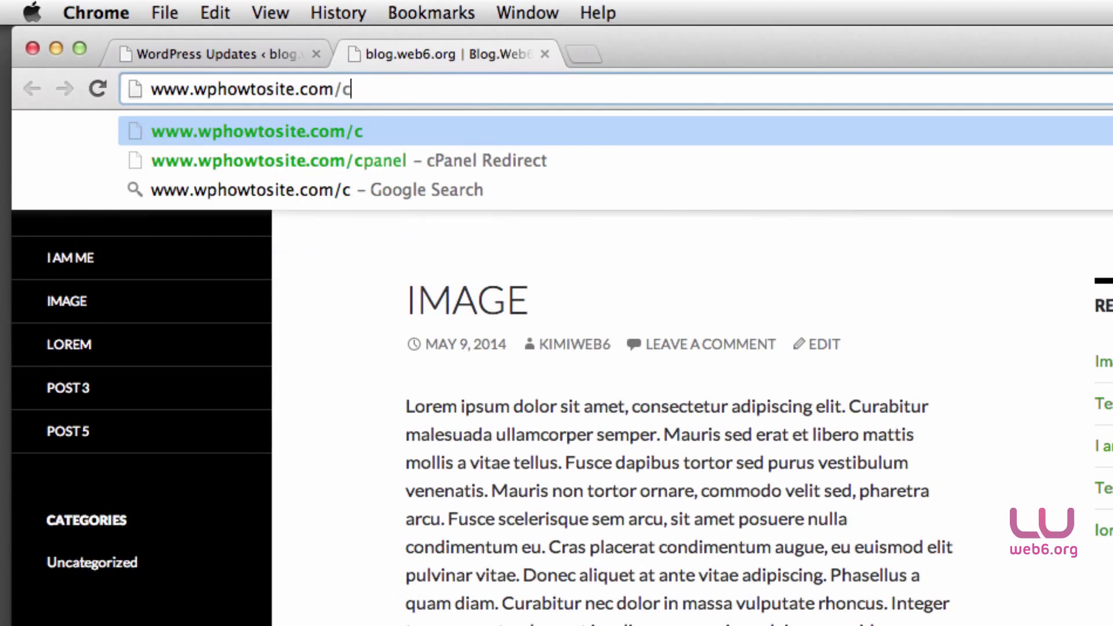
{"action": "type", "text": "panel"}
{"action": "key", "text": "Return"}
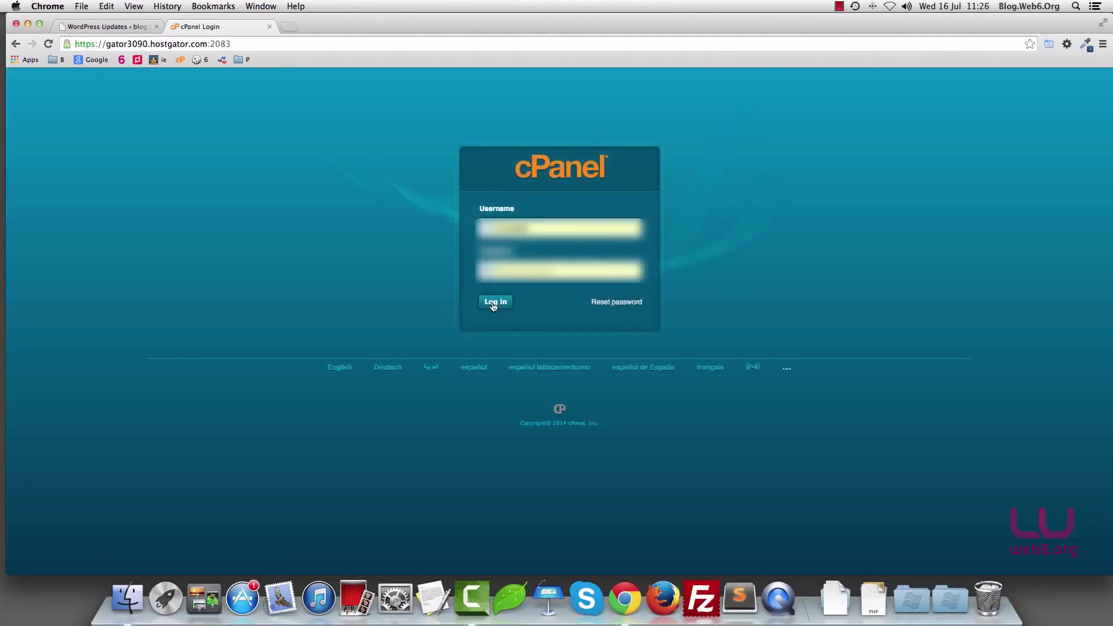
Log in to cPanel and launch File Manager via a 'file ma' search
{"action": "left_click", "coordinate": [479, 303]}
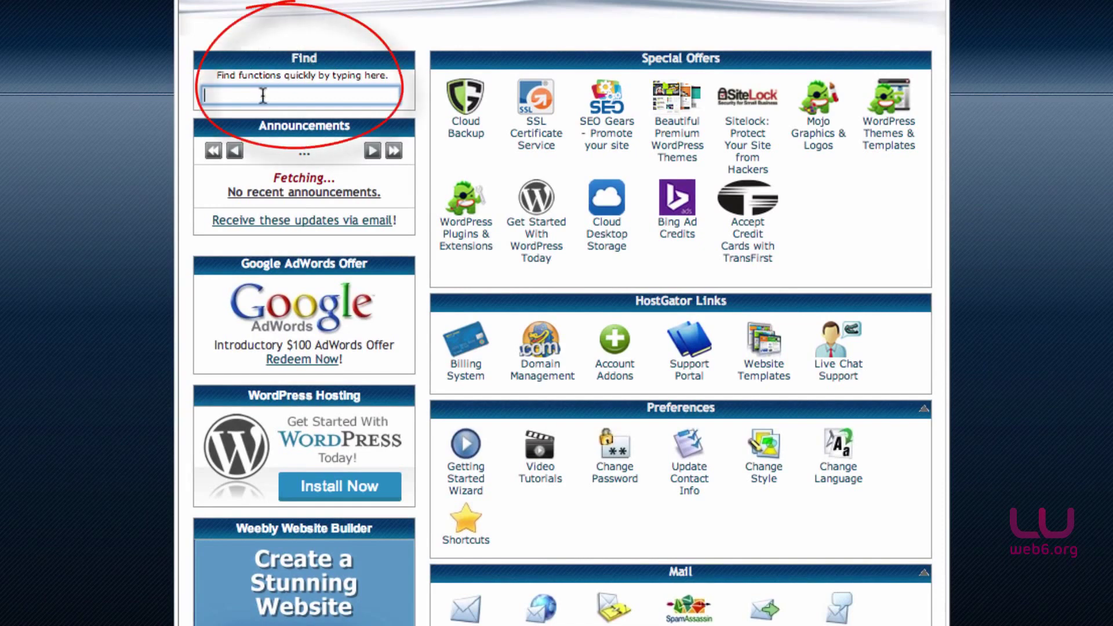
{"action": "type", "text": "file ma"}
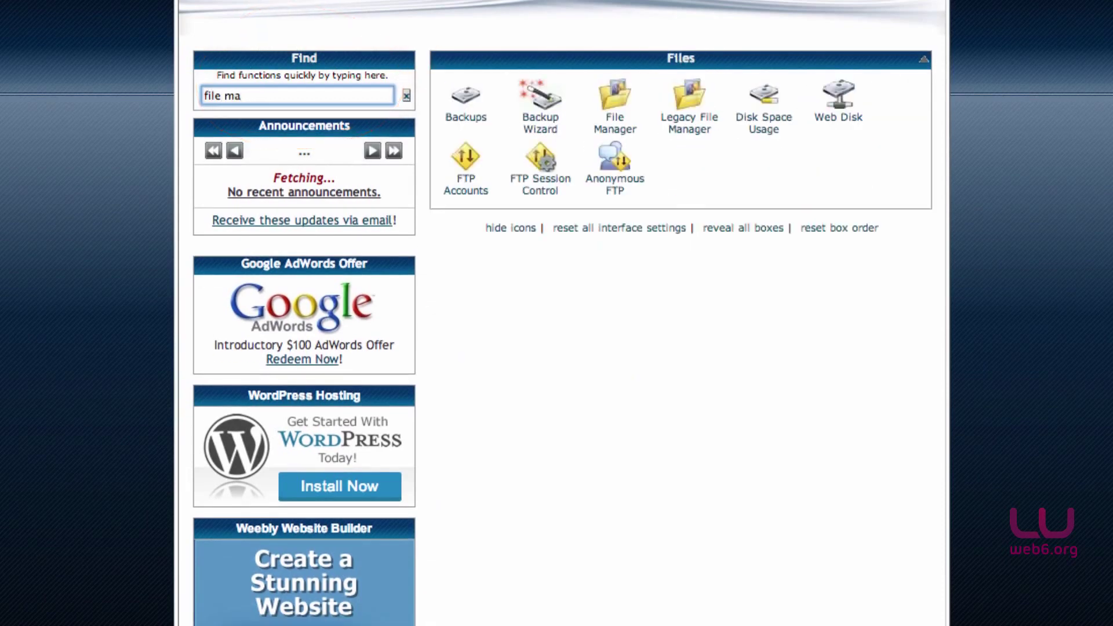
{"action": "left_click", "coordinate": [613, 133]}
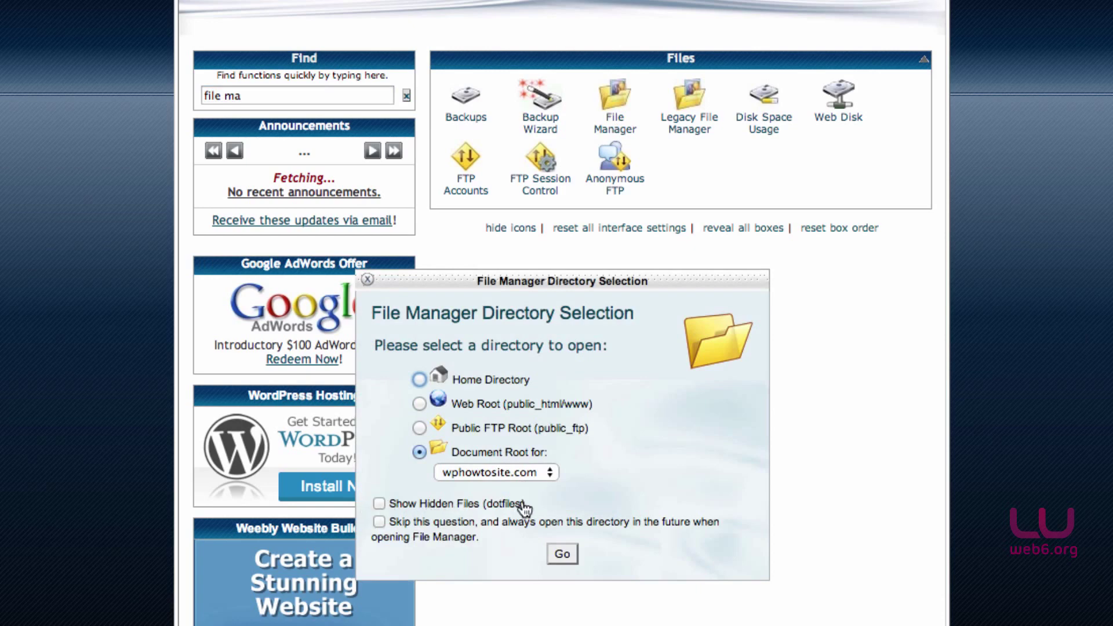
Open File Manager at the public_html document root
{"action": "left_click", "coordinate": [560, 553]}
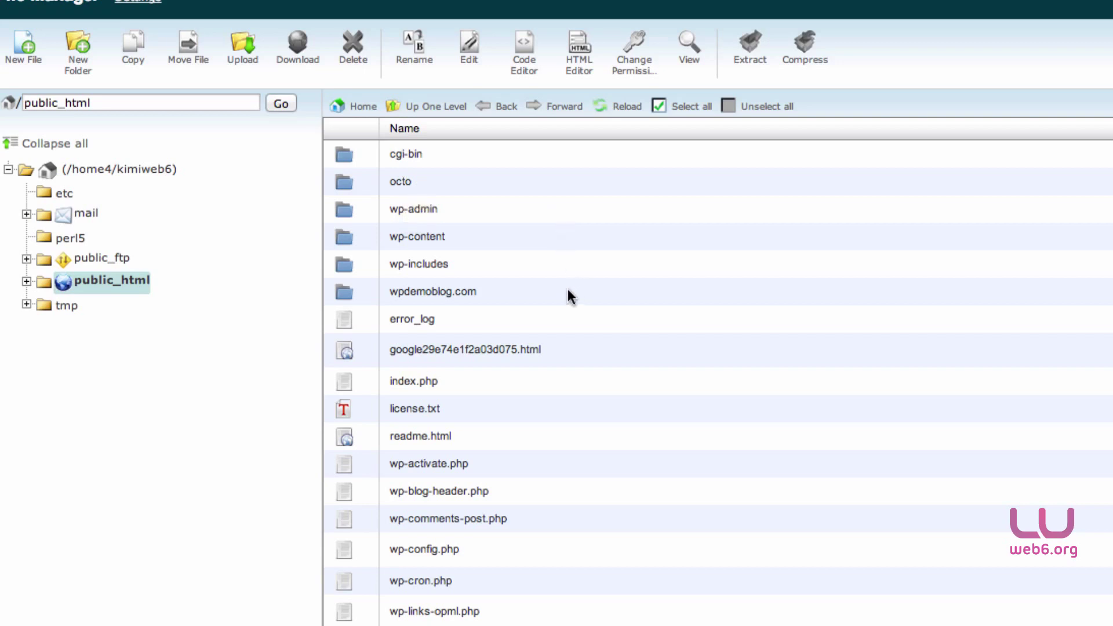
{"action": "key", "text": "super+Tab"}
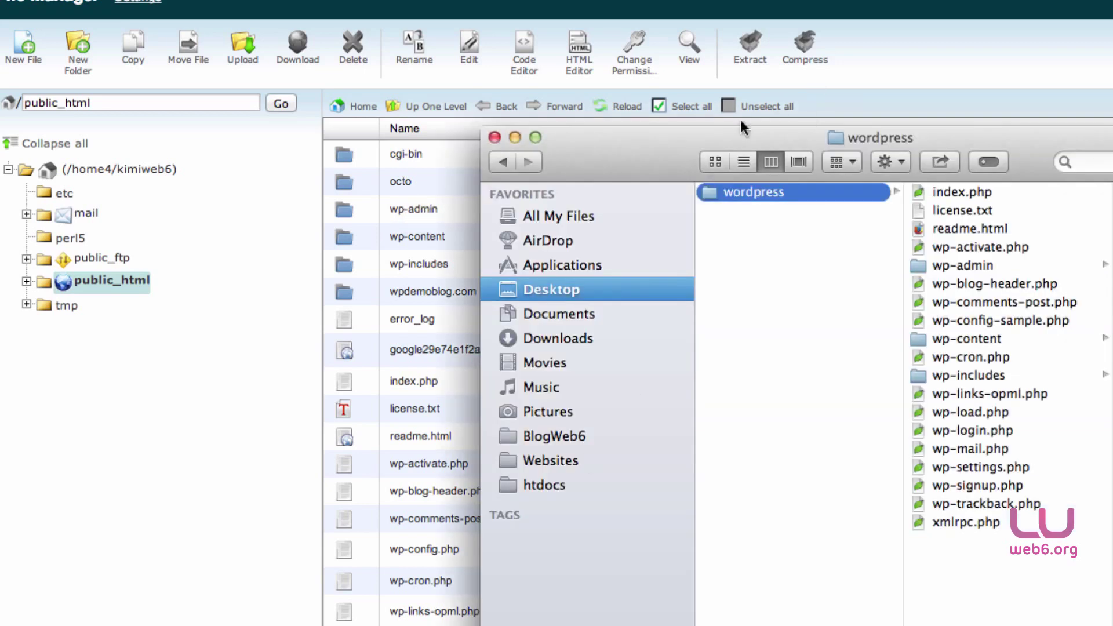
{"action": "left_click_drag", "start_coordinate": [680, 135], "coordinate": [1068, 103]}
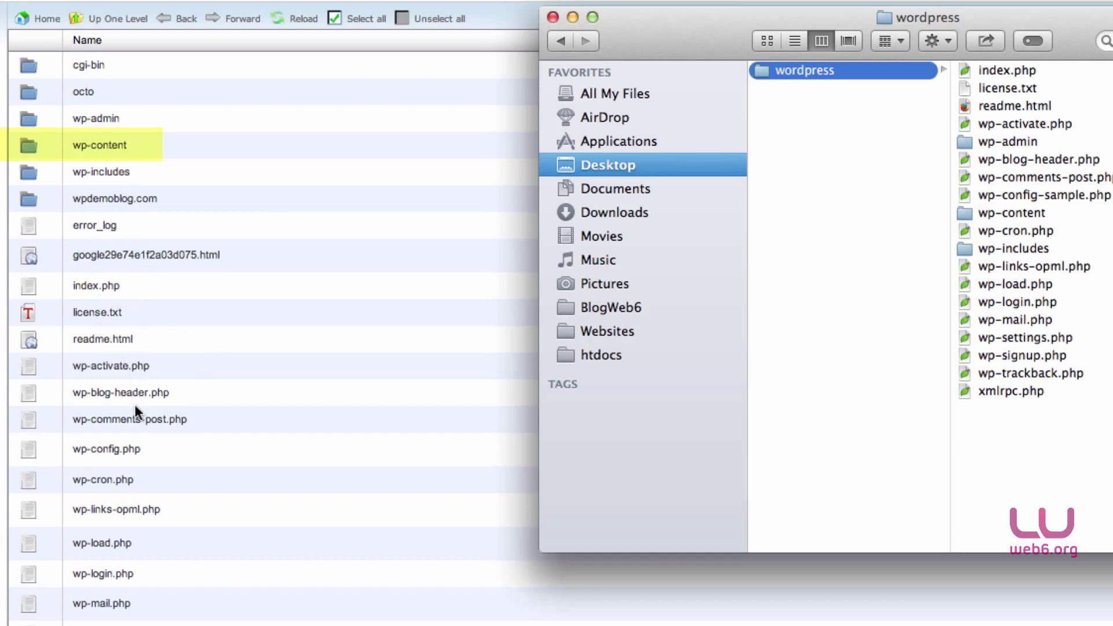
{"action": "left_click", "coordinate": [115, 456]}
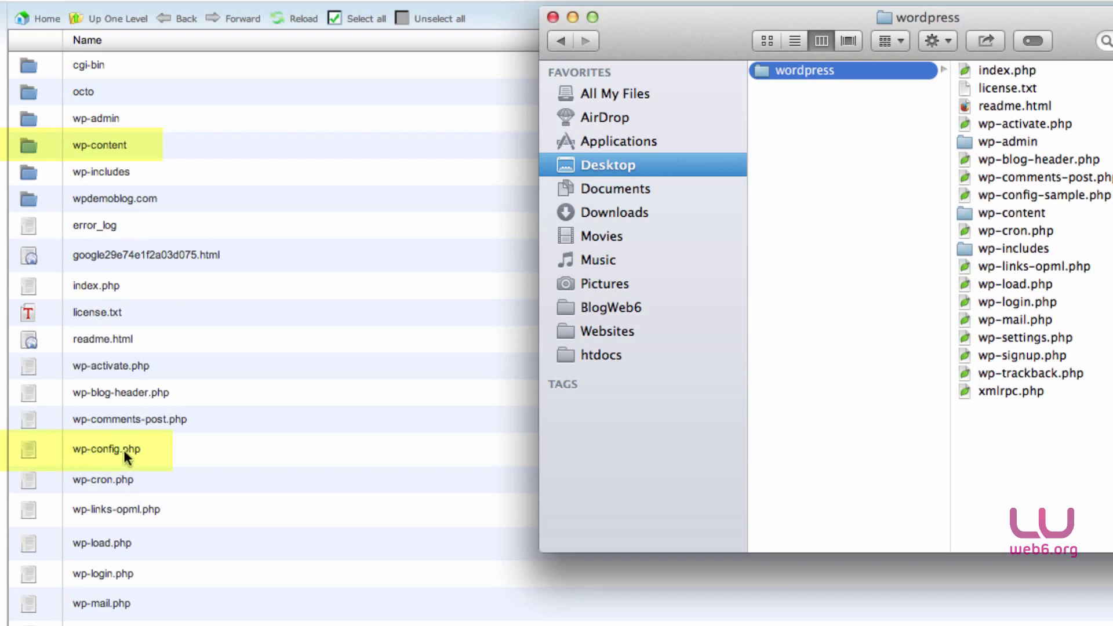
Select the old core items, wp-admin and wp-includes through xmlrpc.php, keeping wp-content and wp-config.php
{"action": "left_click", "coordinate": [439, 18]}
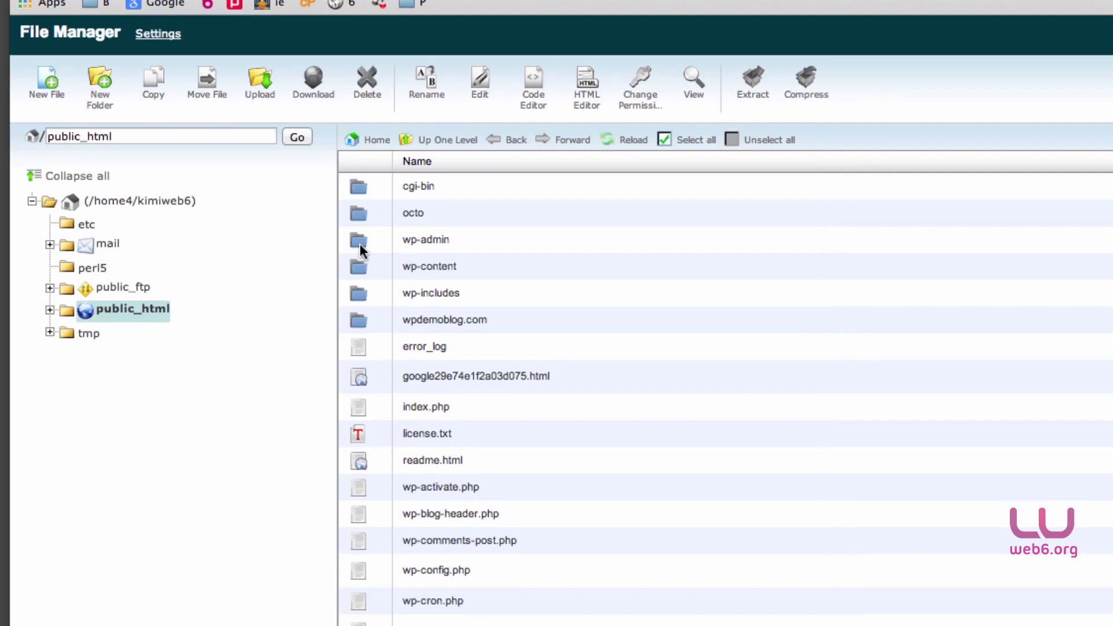
{"action": "left_click", "coordinate": [351, 241]}
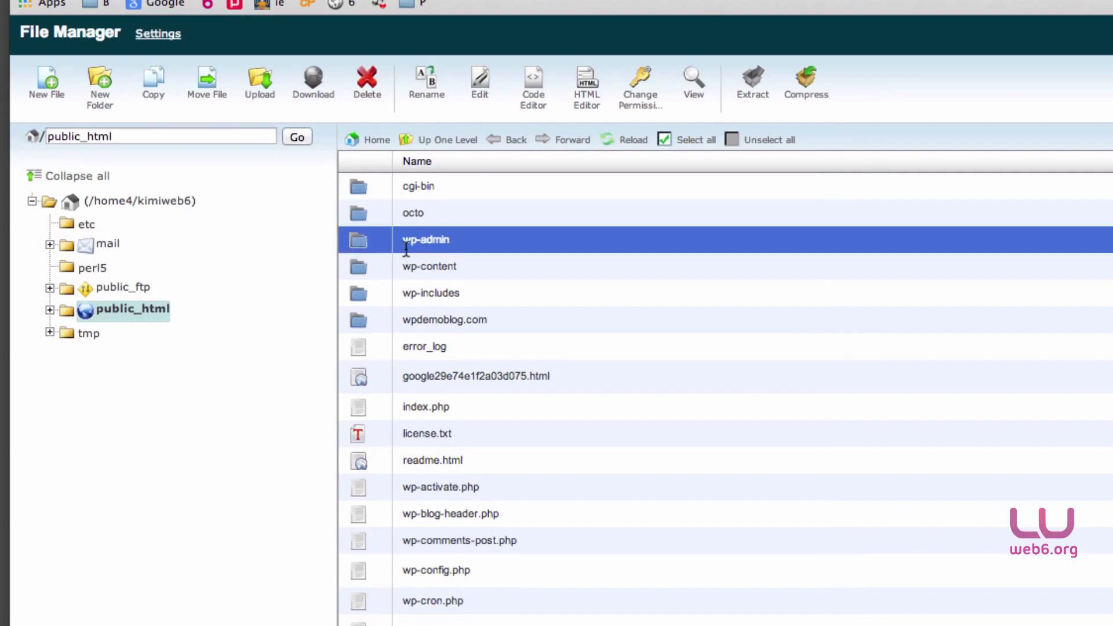
{"action": "left_click", "coordinate": [352, 294], "text": "super"}
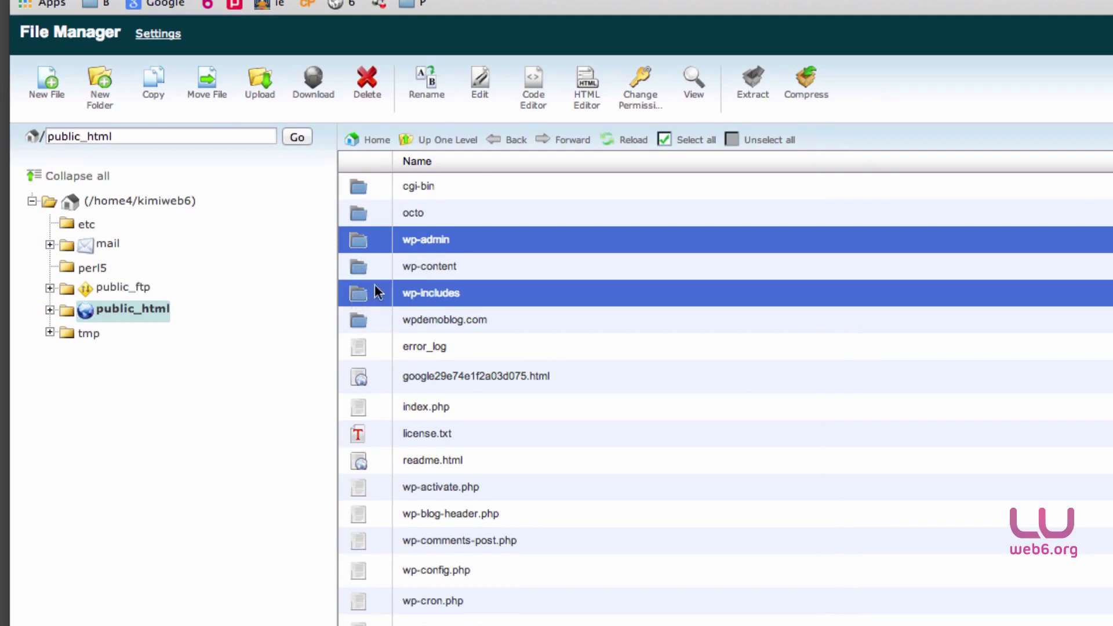
{"action": "left_click", "coordinate": [400, 319], "text": "super"}
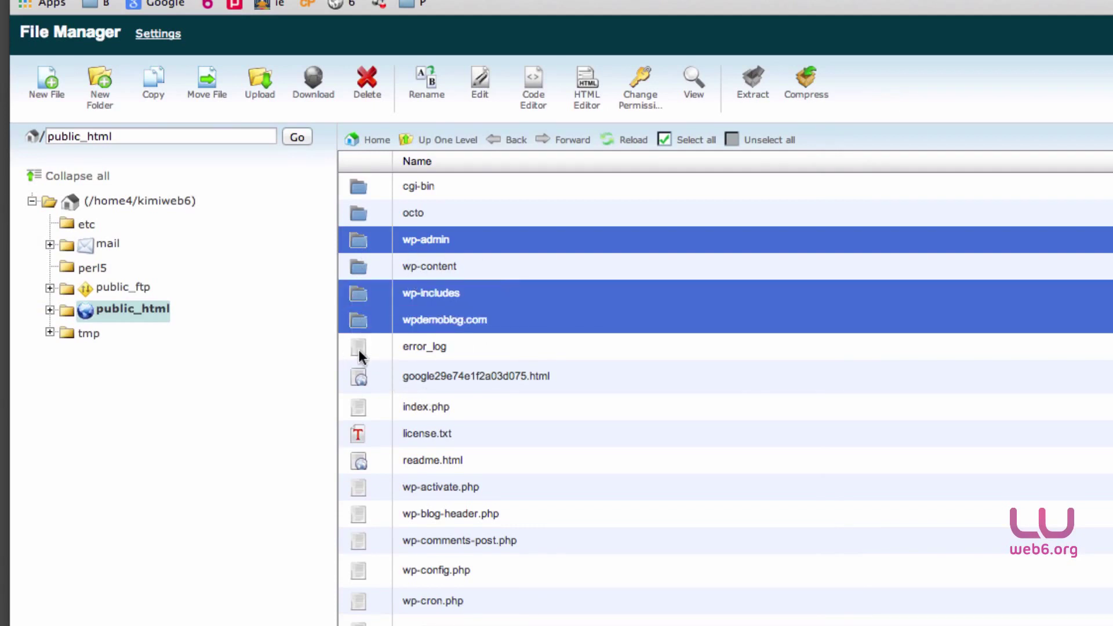
{"action": "left_click", "coordinate": [359, 409], "text": "super"}
{"action": "left_click", "coordinate": [357, 435], "text": "super"}
{"action": "left_click", "coordinate": [357, 461], "text": "super"}
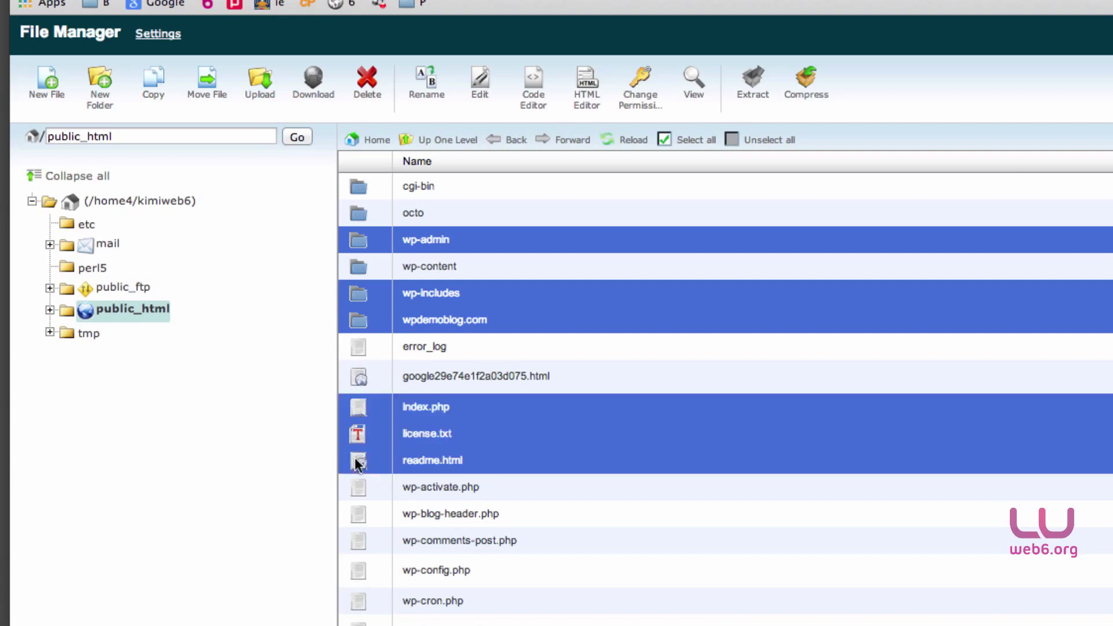
{"action": "left_click", "coordinate": [360, 490], "text": "super"}
{"action": "left_click", "coordinate": [355, 514], "text": "super"}
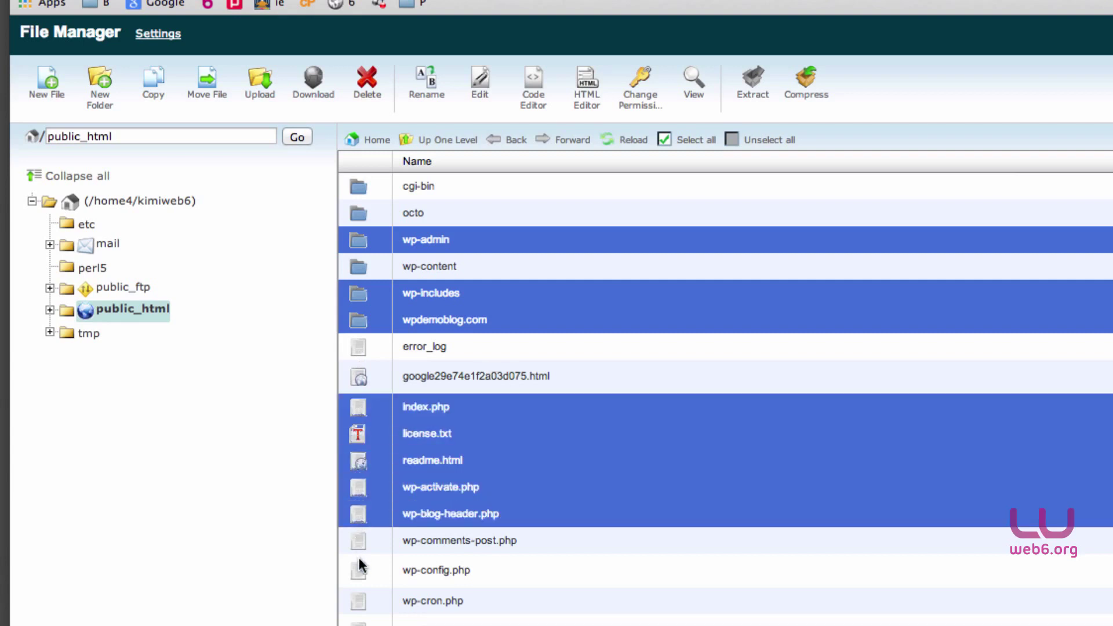
{"action": "left_click", "coordinate": [357, 542], "text": "super"}
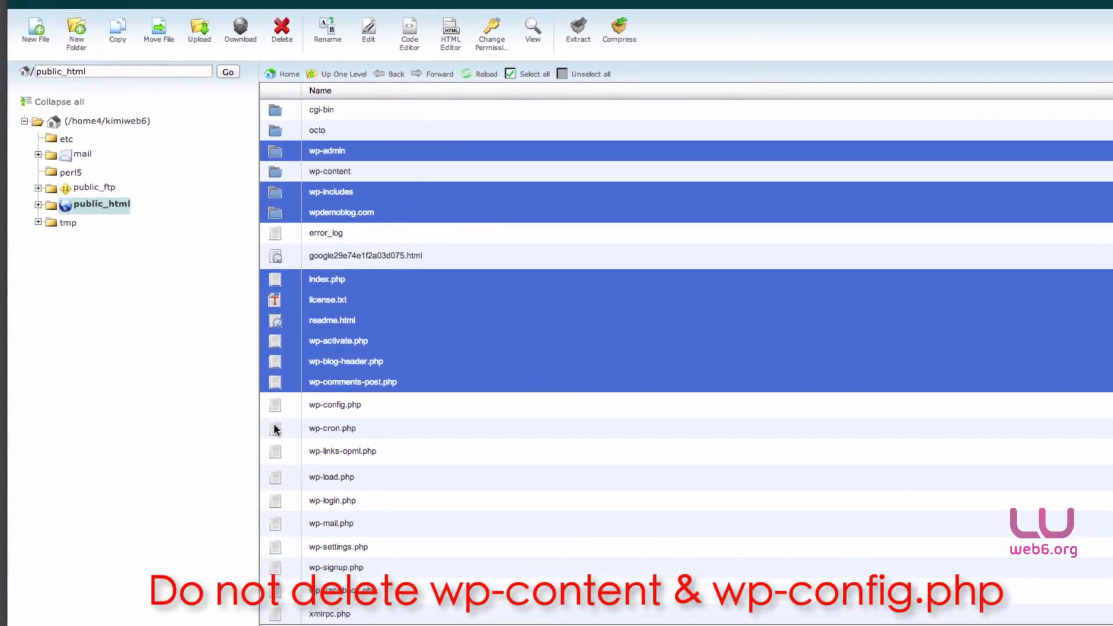
{"action": "left_click", "coordinate": [358, 601], "text": "super"}
{"action": "left_click", "coordinate": [358, 625], "text": "super"}
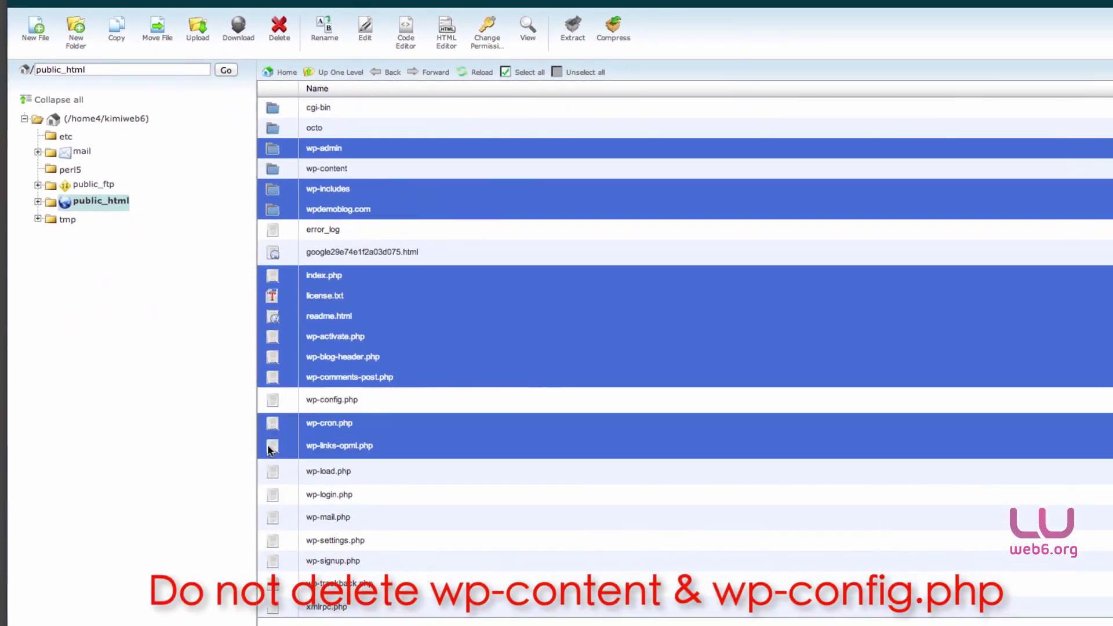
{"action": "left_click", "coordinate": [271, 470], "text": "super"}
{"action": "left_click", "coordinate": [271, 494], "text": "super"}
{"action": "left_click", "coordinate": [273, 517], "text": "super"}
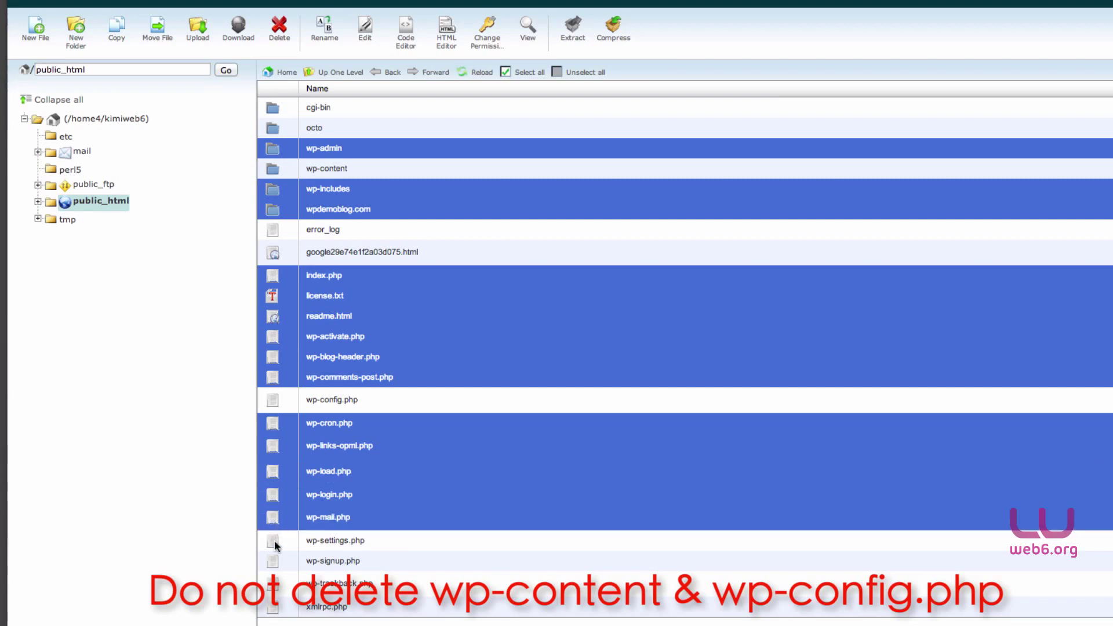
{"action": "left_click", "coordinate": [274, 542], "text": "super"}
{"action": "left_click", "coordinate": [273, 562], "text": "super"}
{"action": "left_click", "coordinate": [274, 584], "text": "super"}
{"action": "left_click", "coordinate": [274, 607], "text": "super"}
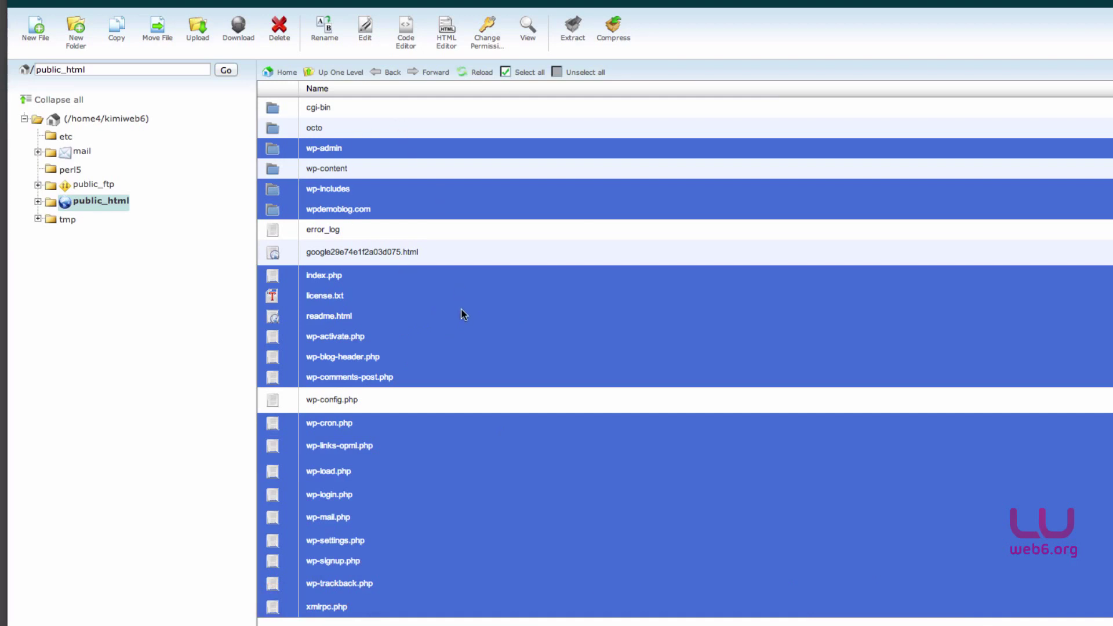
Compare against the local wordpress folder, then delete the selected server files
{"action": "left_click", "coordinate": [165, 621]}
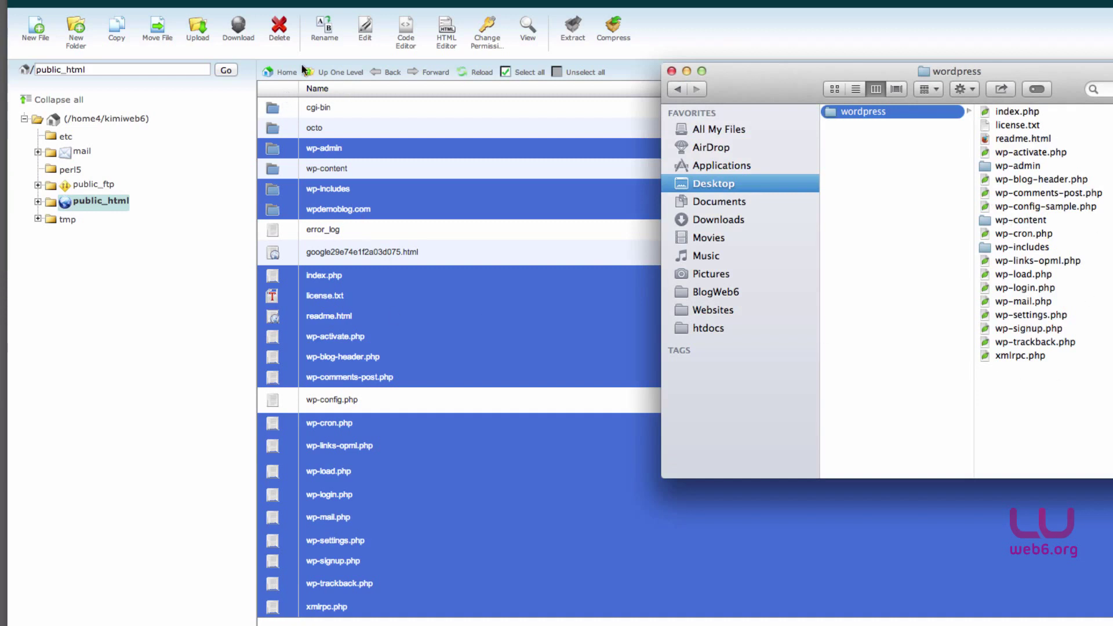
{"action": "left_click", "coordinate": [686, 71]}
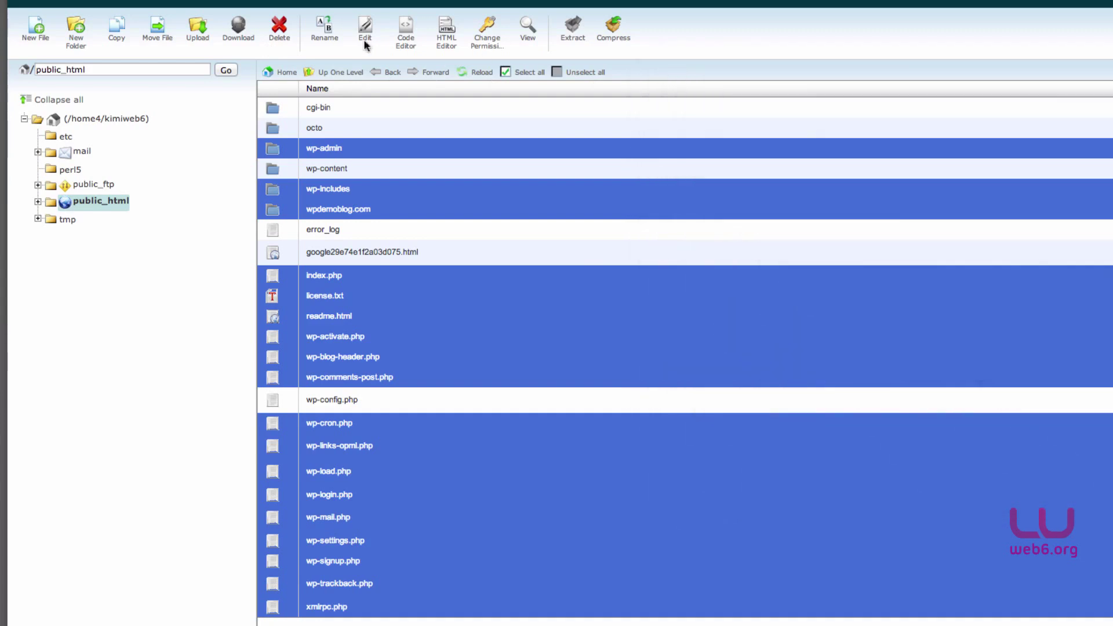
{"action": "left_click", "coordinate": [279, 38]}
{"action": "left_click", "coordinate": [816, 420]}
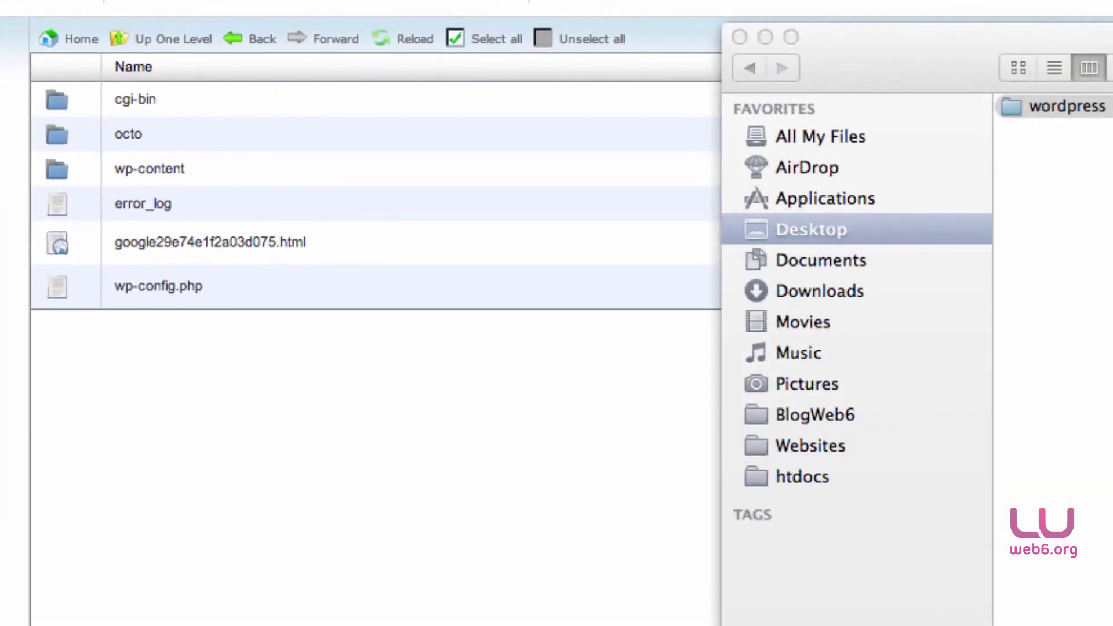
Remove wp-content and wp-config-sample.php from the local wordpress folder
{"action": "left_click_drag", "start_coordinate": [1101, 37], "coordinate": [953, 81]}
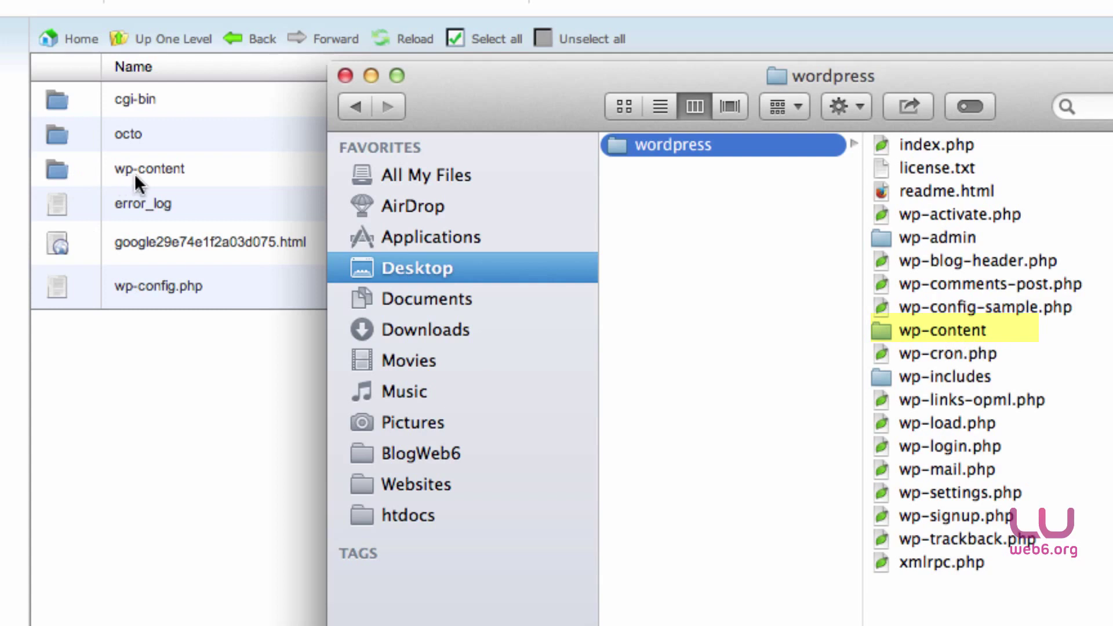
{"action": "left_click", "coordinate": [915, 330]}
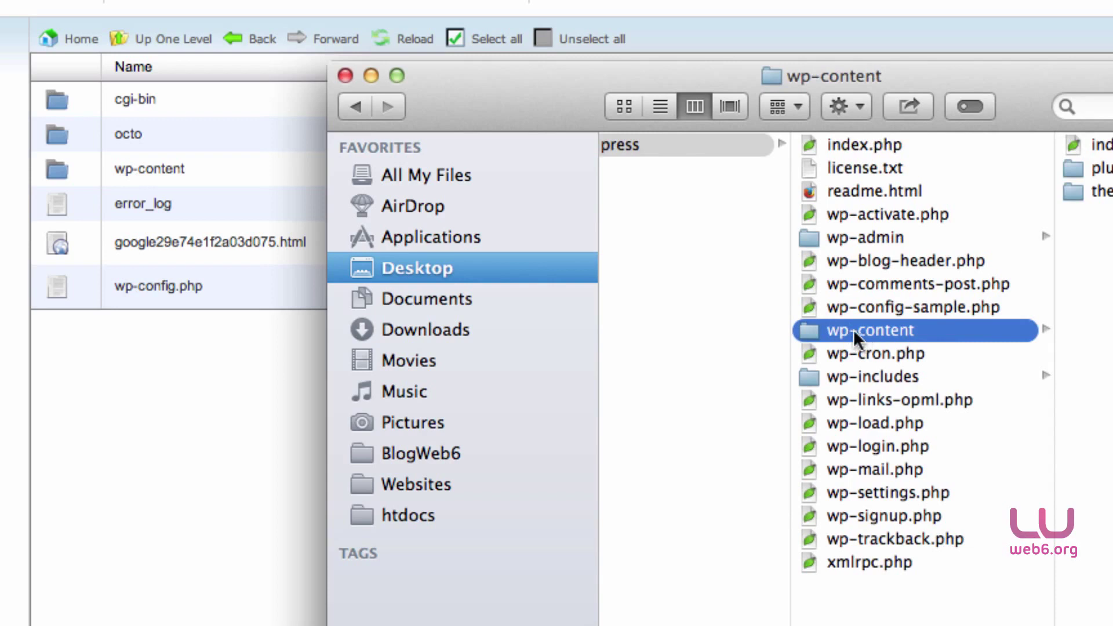
{"action": "key", "text": "super+BackSpace"}
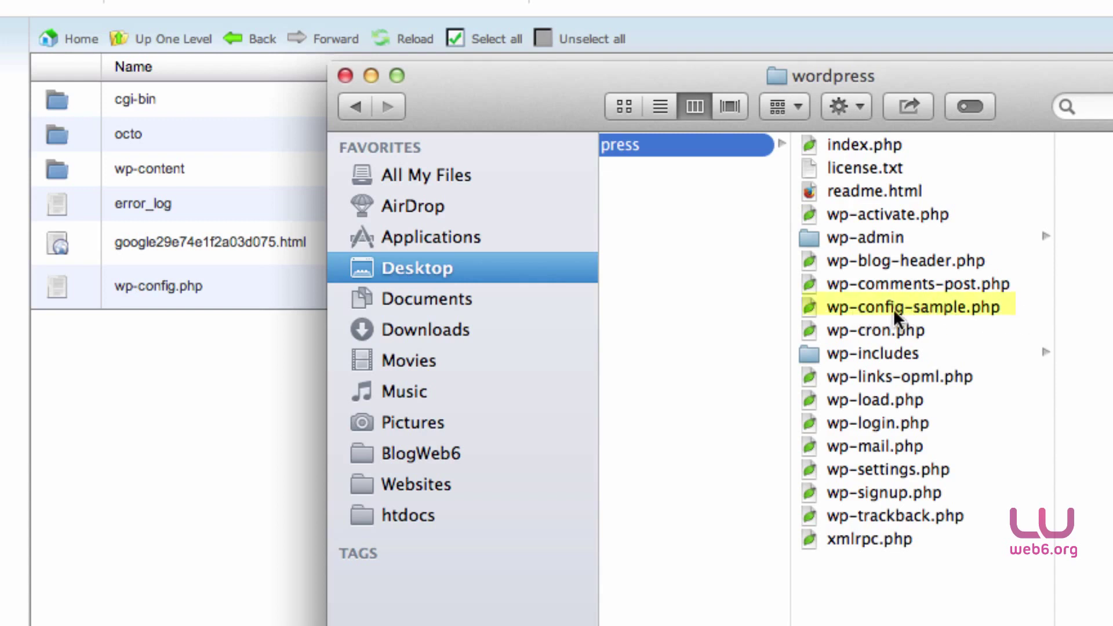
{"action": "left_click", "coordinate": [912, 307]}
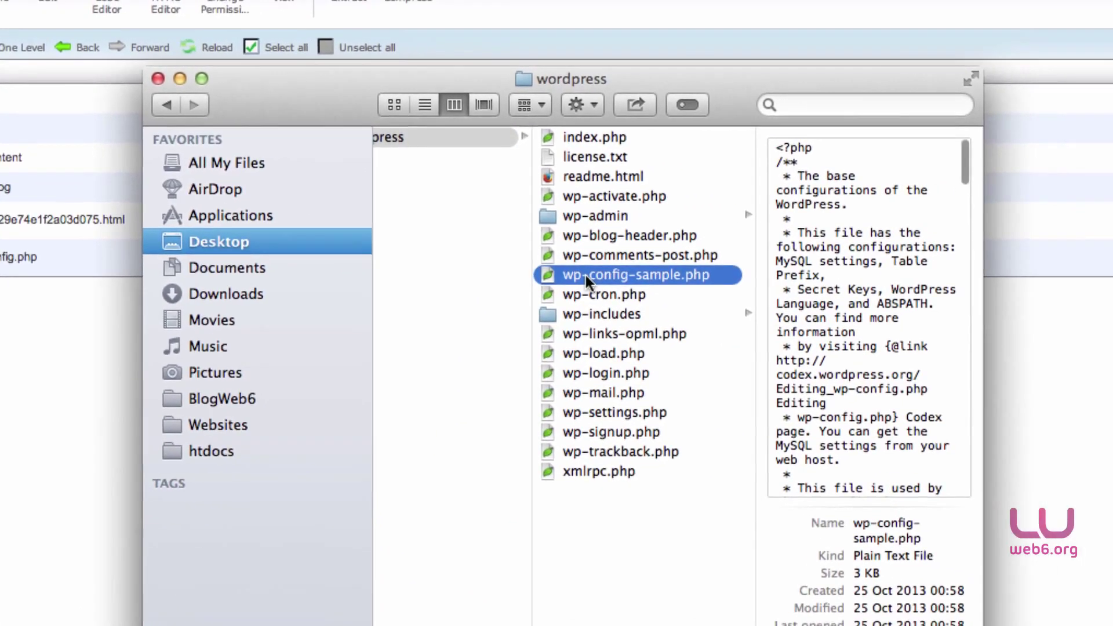
{"action": "key", "text": "super+BackSpace"}
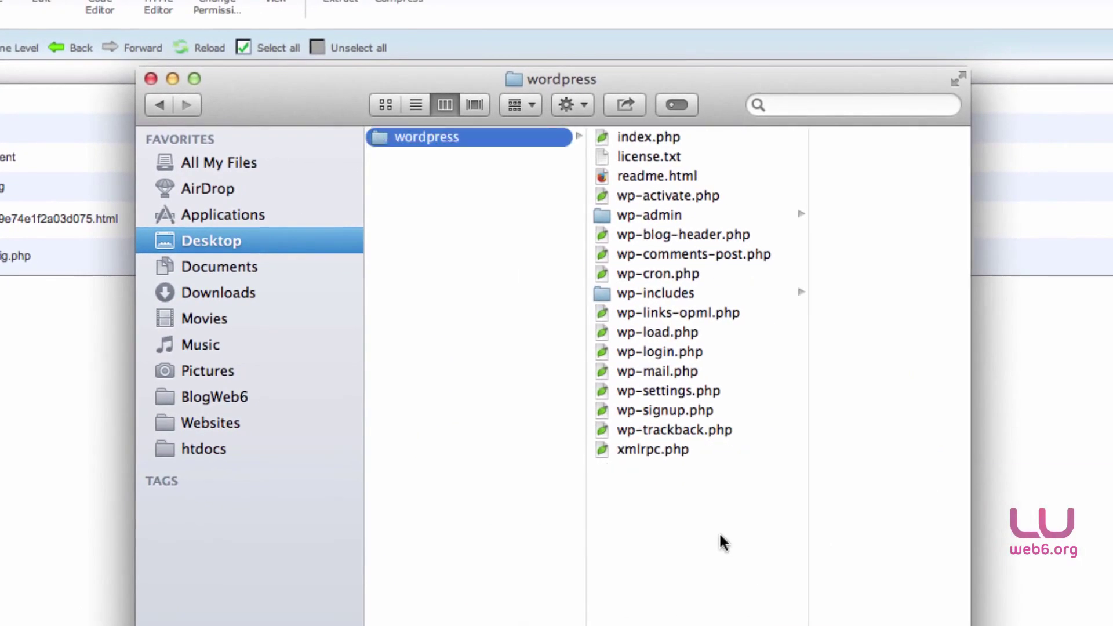
Compress the remaining 17 items into Archive.zip and check its 5,2 MB size
{"action": "left_click_drag", "start_coordinate": [725, 531], "coordinate": [683, 222]}
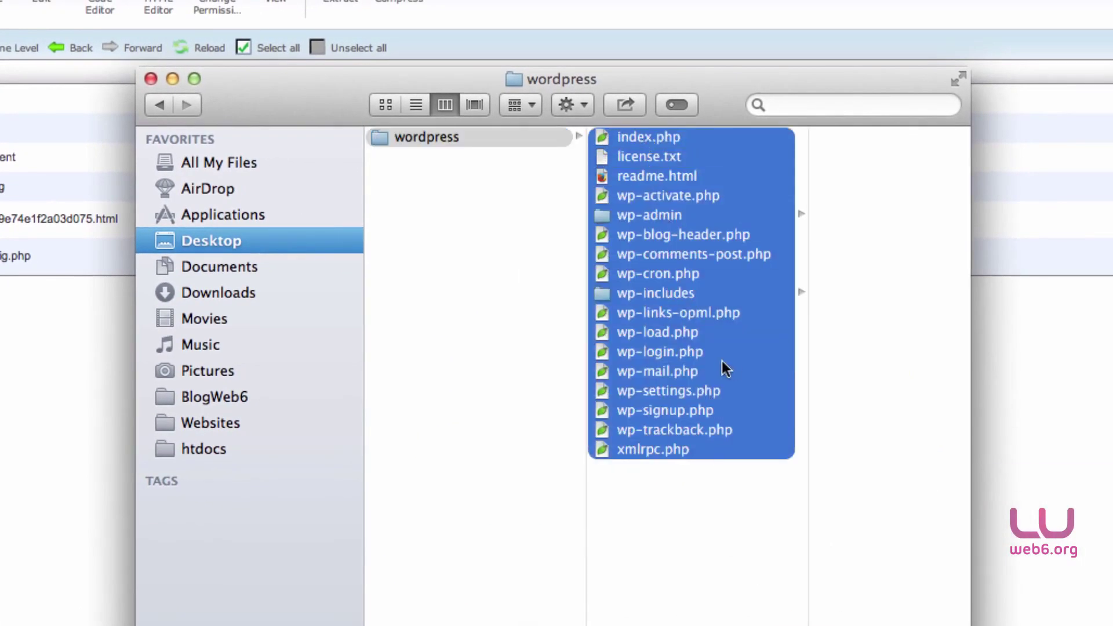
{"action": "right_click", "coordinate": [630, 284]}
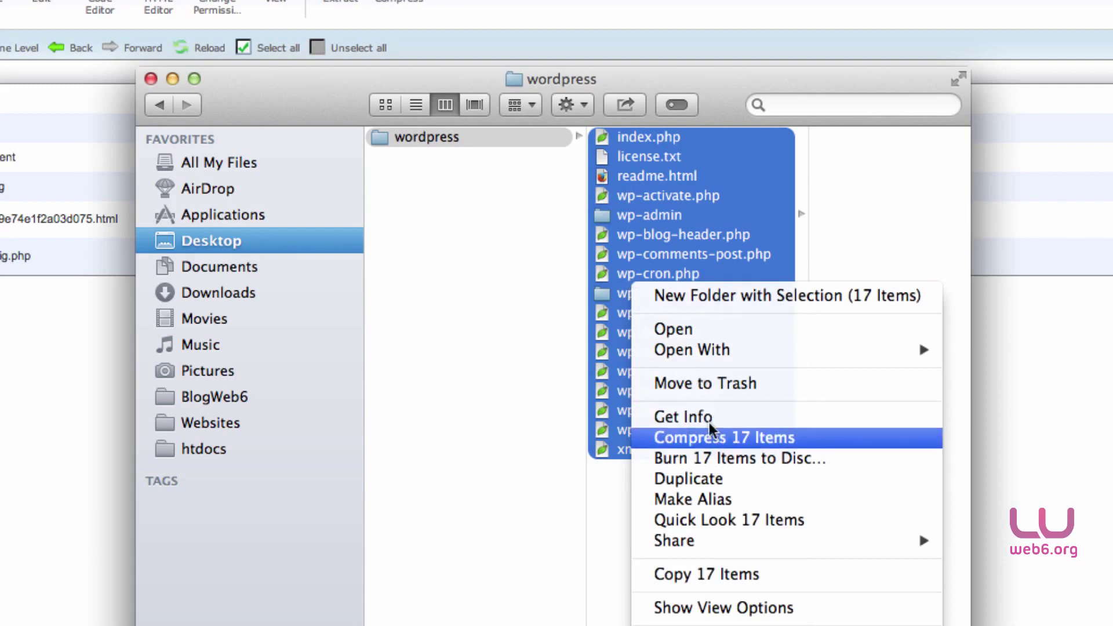
{"action": "left_click", "coordinate": [730, 445]}
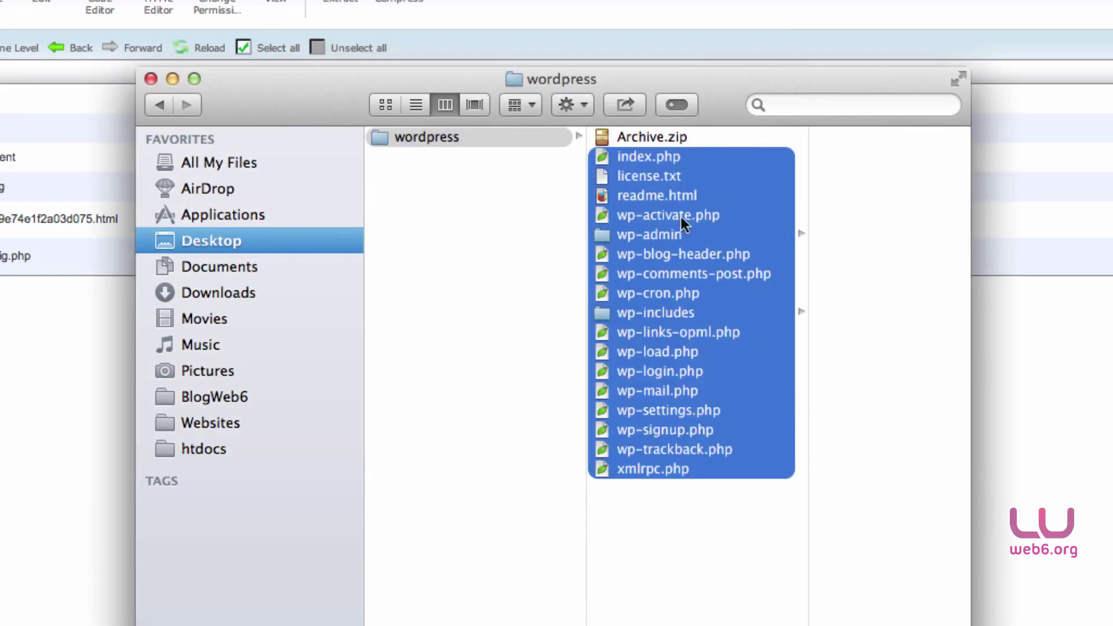
{"action": "left_click", "coordinate": [654, 137]}
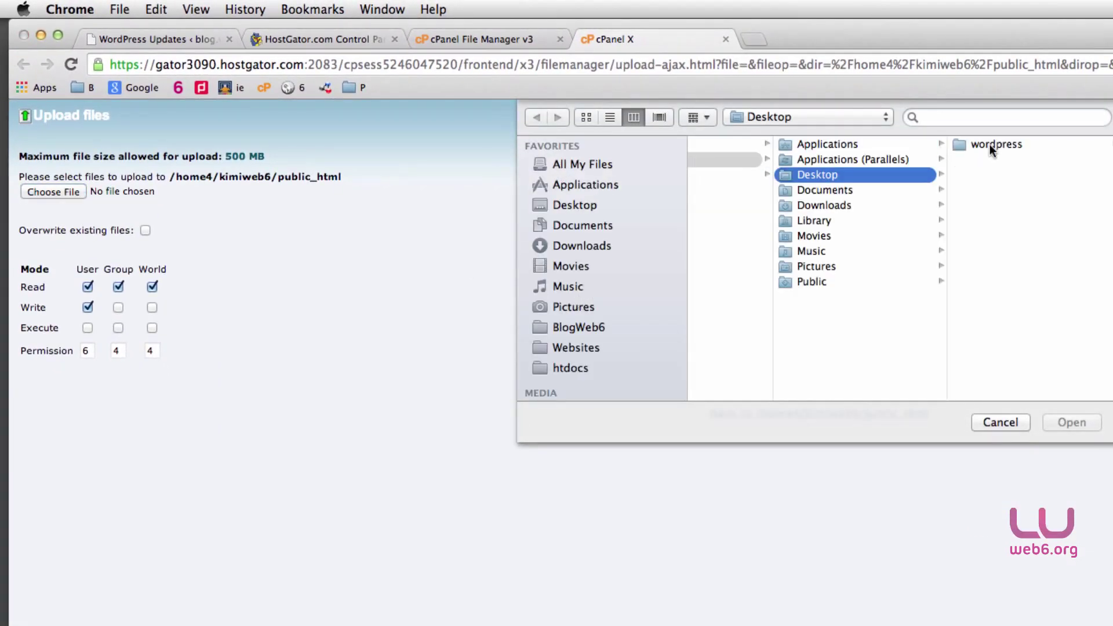
Upload Archive.zip from the local wordpress folder, then return to the /public_html listing
{"action": "left_click", "coordinate": [992, 145]}
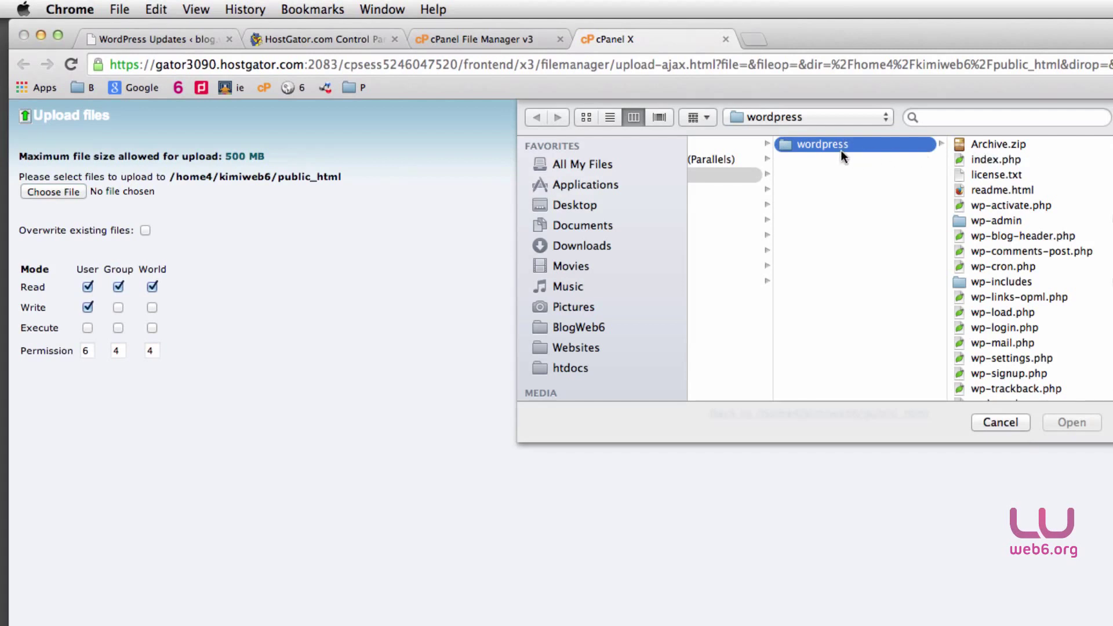
{"action": "left_click", "coordinate": [1020, 144]}
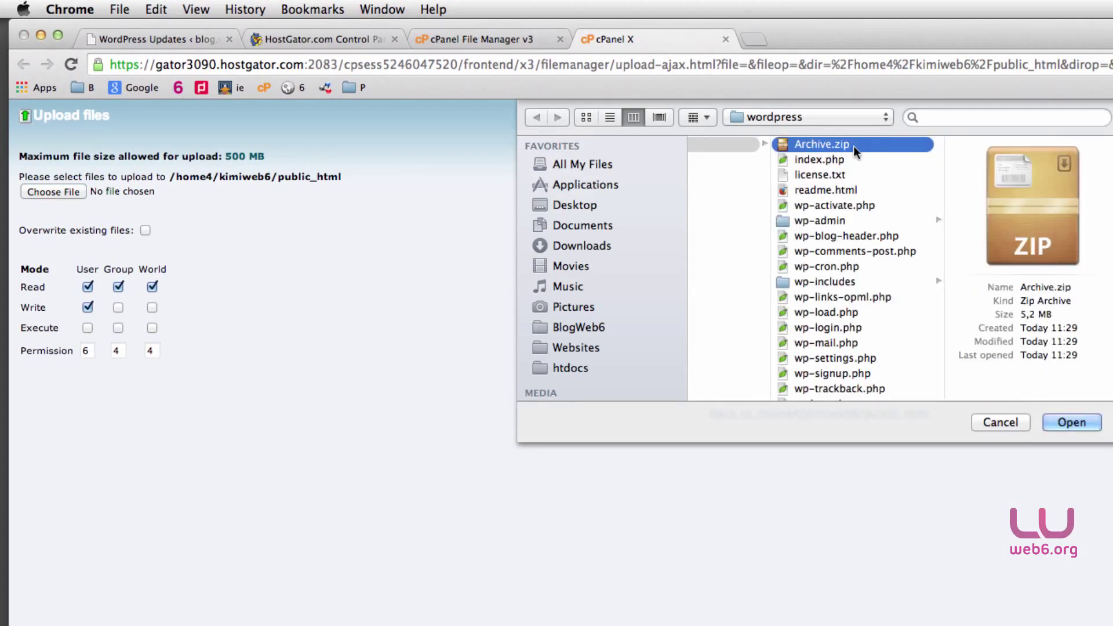
{"action": "left_click", "coordinate": [1081, 427]}
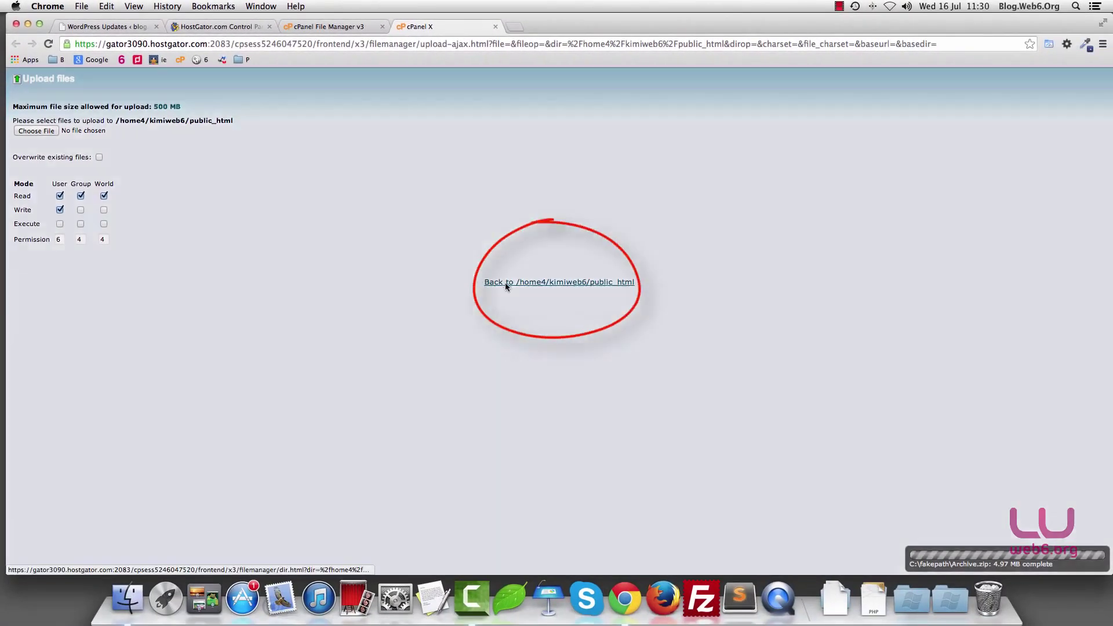
{"action": "left_click", "coordinate": [506, 284]}
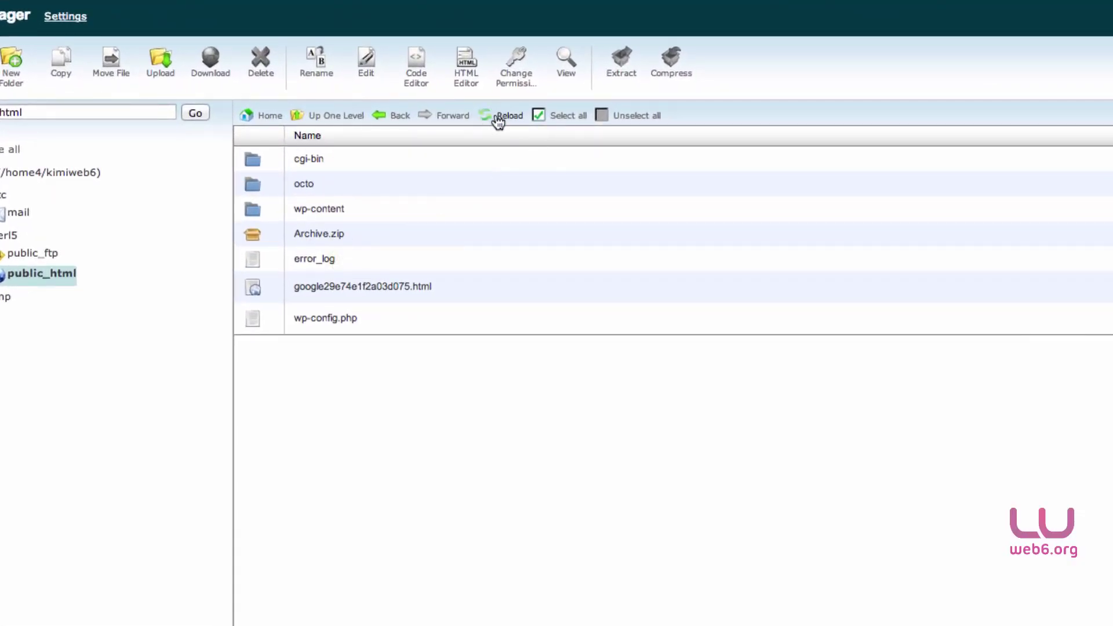
Extract Archive.zip's WordPress files into public_html and close the results
{"action": "left_click", "coordinate": [251, 235]}
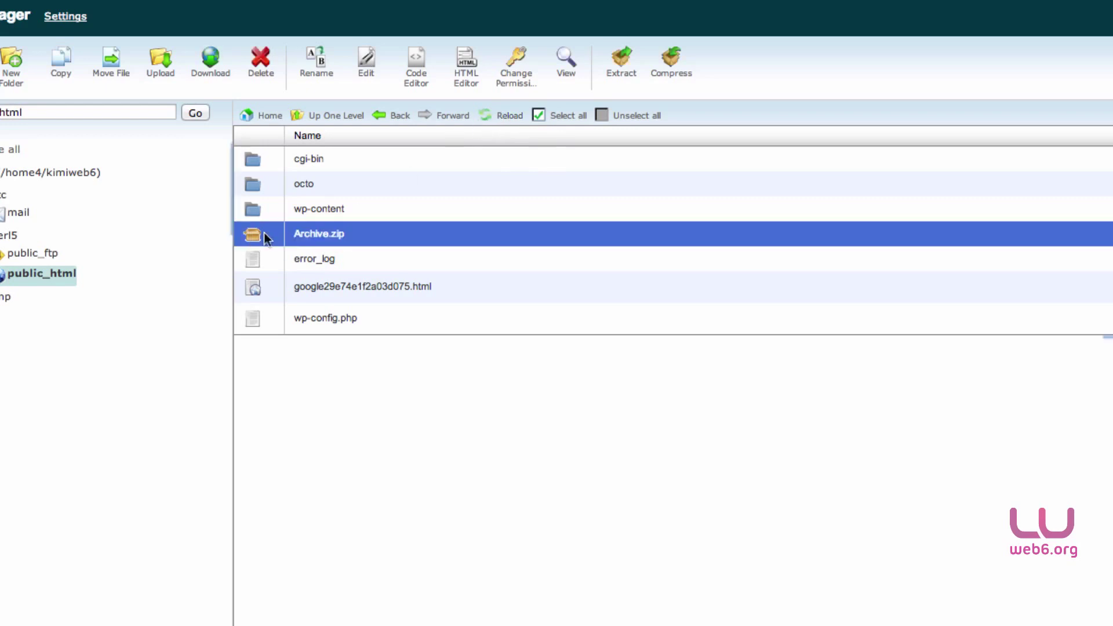
{"action": "left_click", "coordinate": [621, 74]}
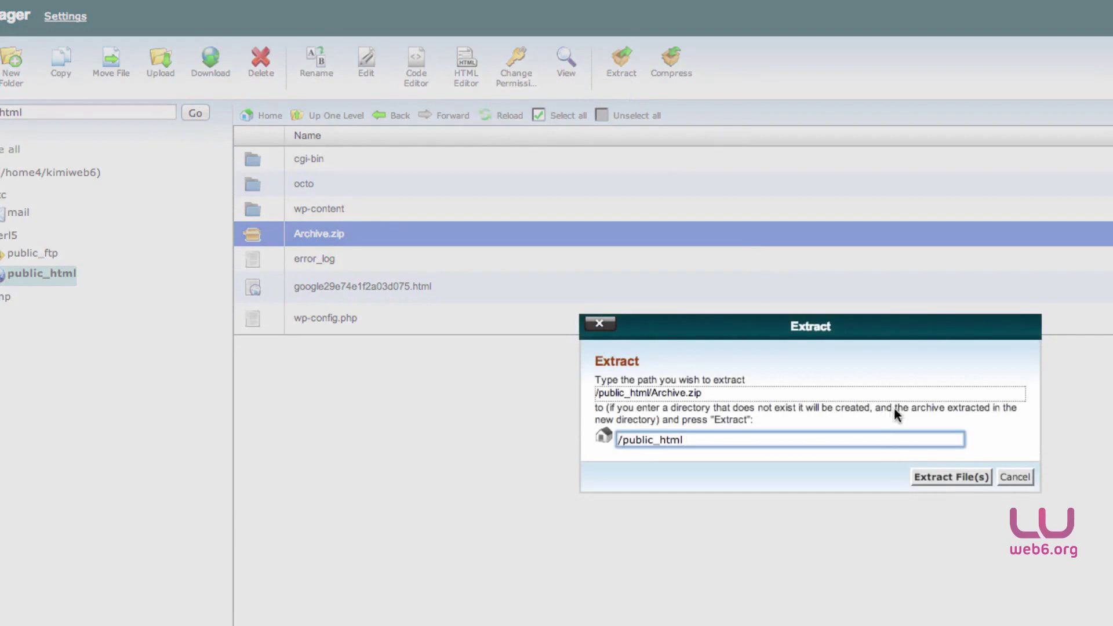
{"action": "left_click", "coordinate": [942, 477]}
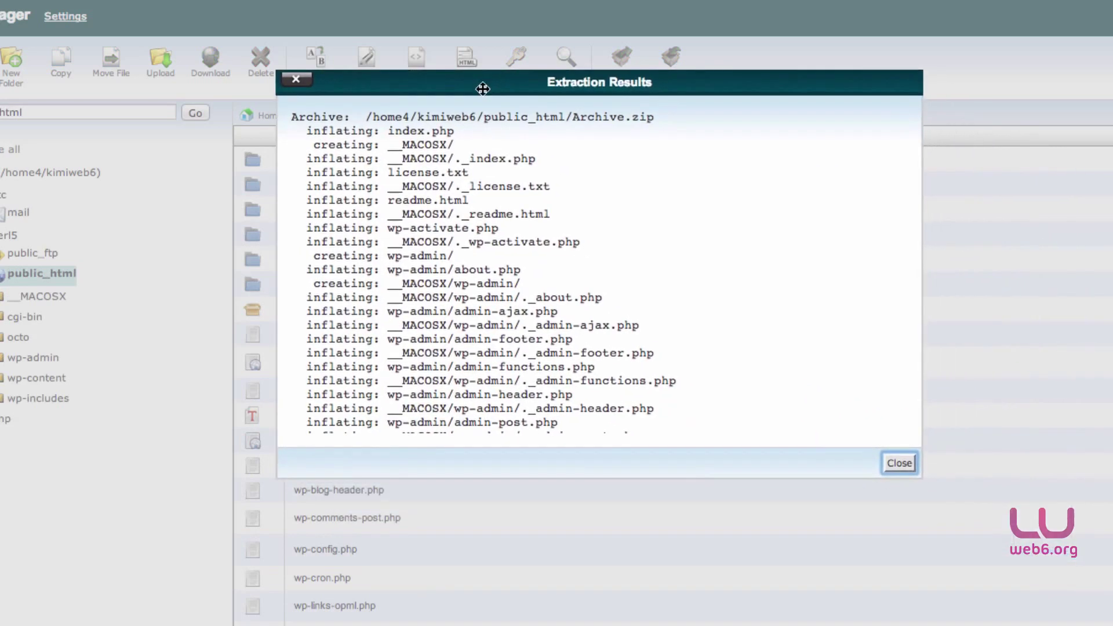
{"action": "left_click", "coordinate": [898, 464]}
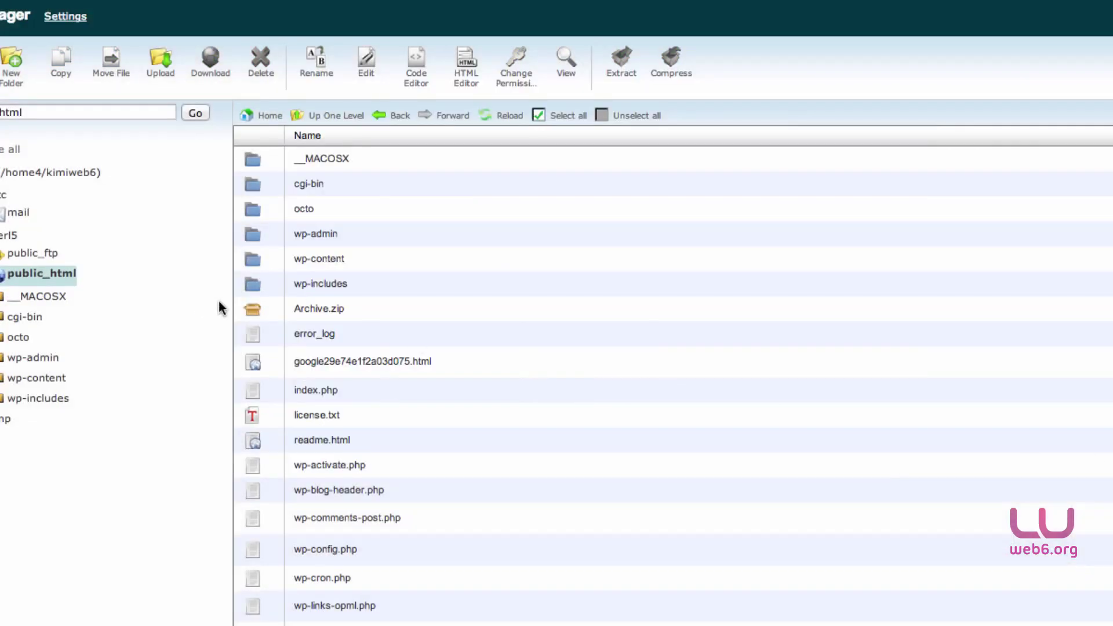
Delete Archive.zip and the __MACOSX folder from public_html
{"action": "scroll", "coordinate": [350, 577], "scroll_direction": "down", "scroll_amount": 1}
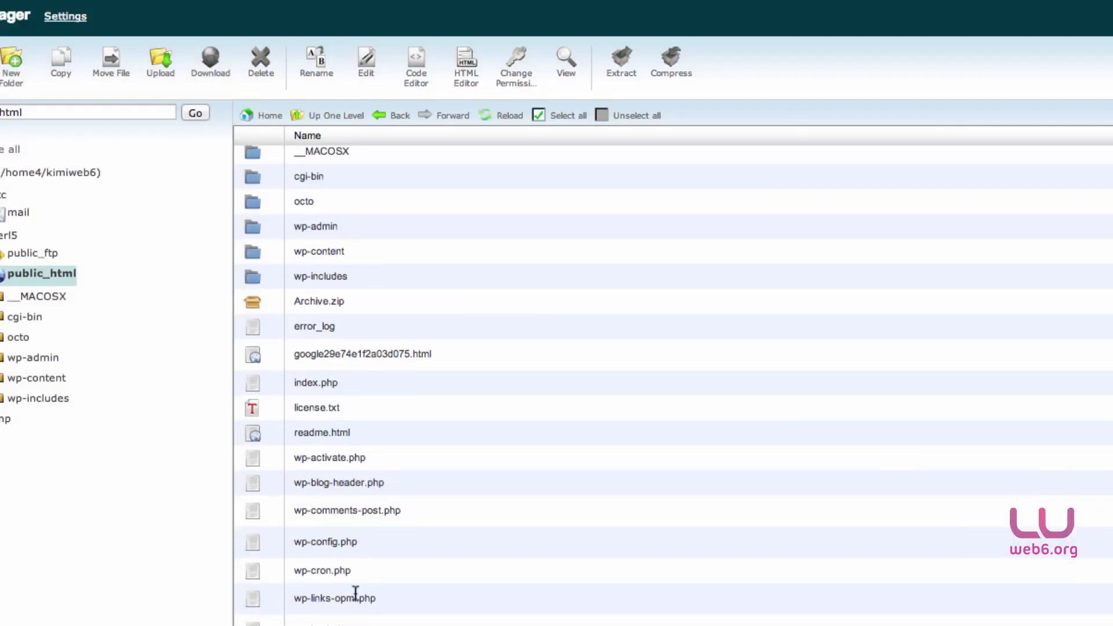
{"action": "scroll", "coordinate": [426, 618], "scroll_direction": "up", "scroll_amount": 1}
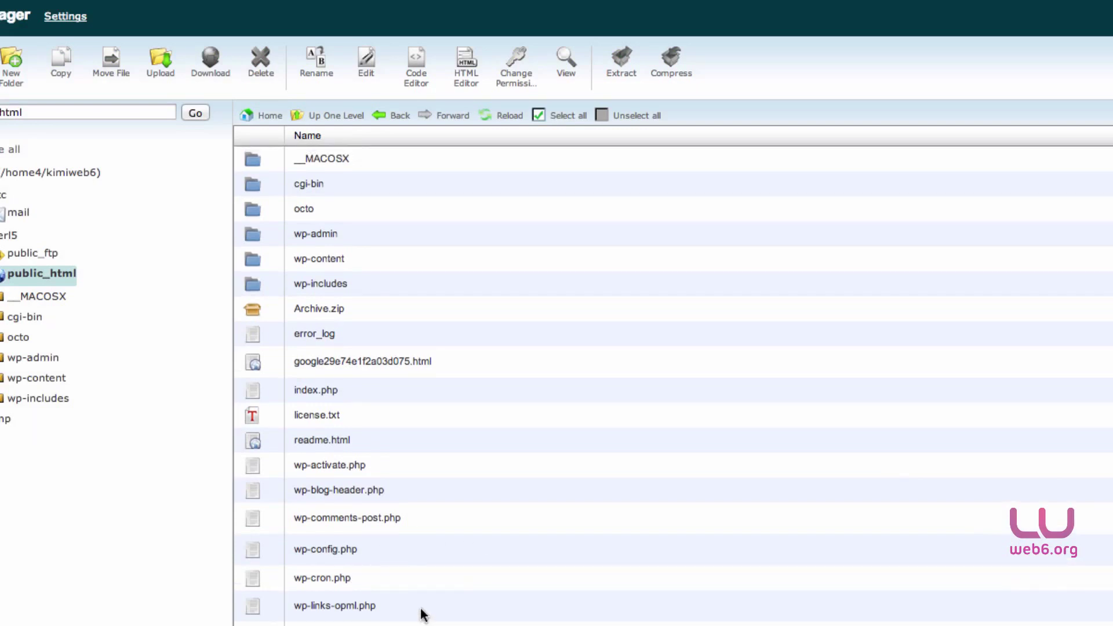
{"action": "left_click", "coordinate": [255, 313]}
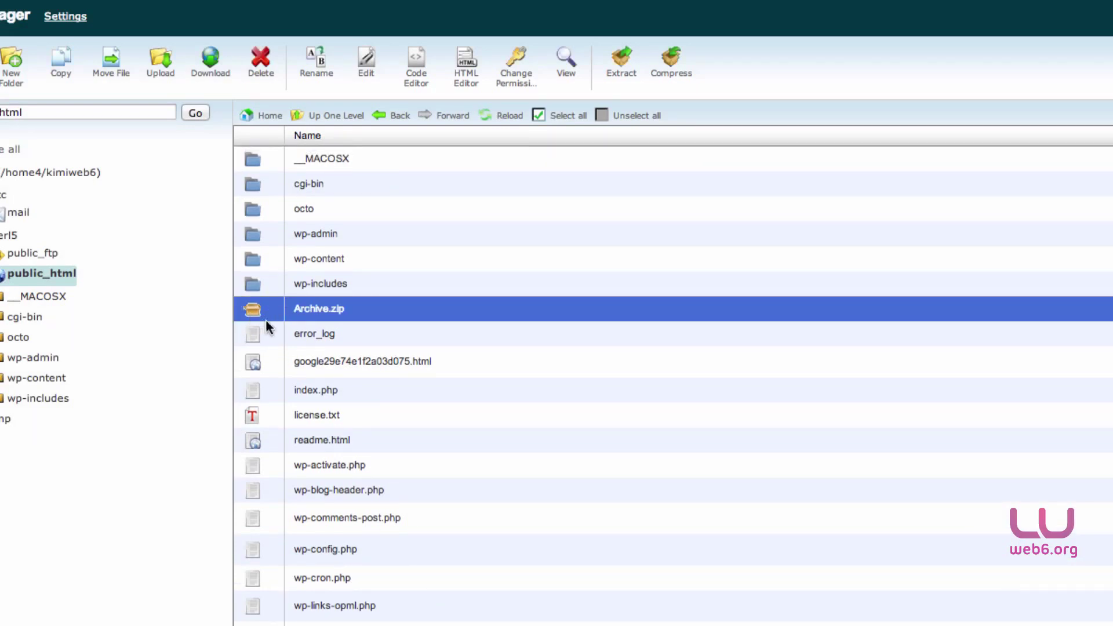
{"action": "left_click", "coordinate": [259, 64]}
{"action": "left_click", "coordinate": [974, 460]}
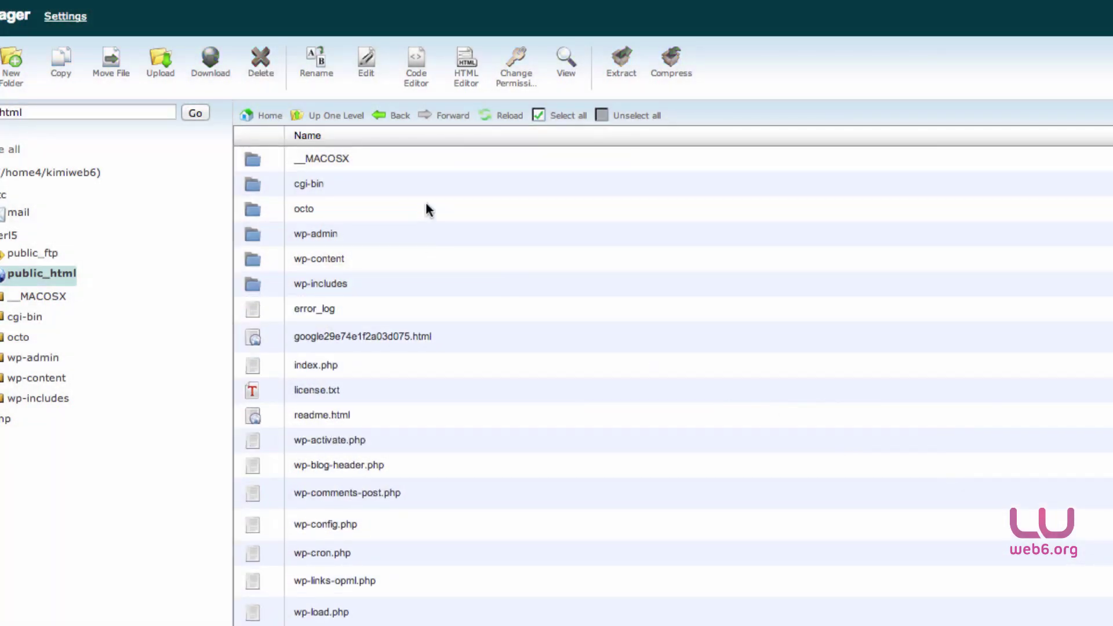
{"action": "left_click", "coordinate": [253, 162]}
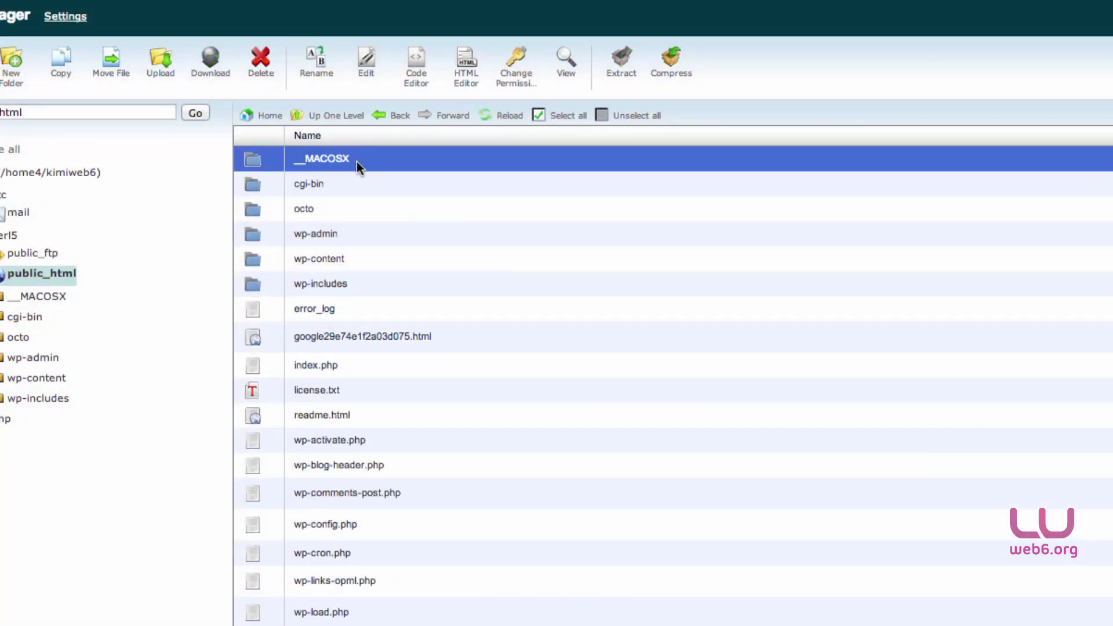
{"action": "left_click", "coordinate": [261, 63]}
{"action": "left_click", "coordinate": [940, 461]}
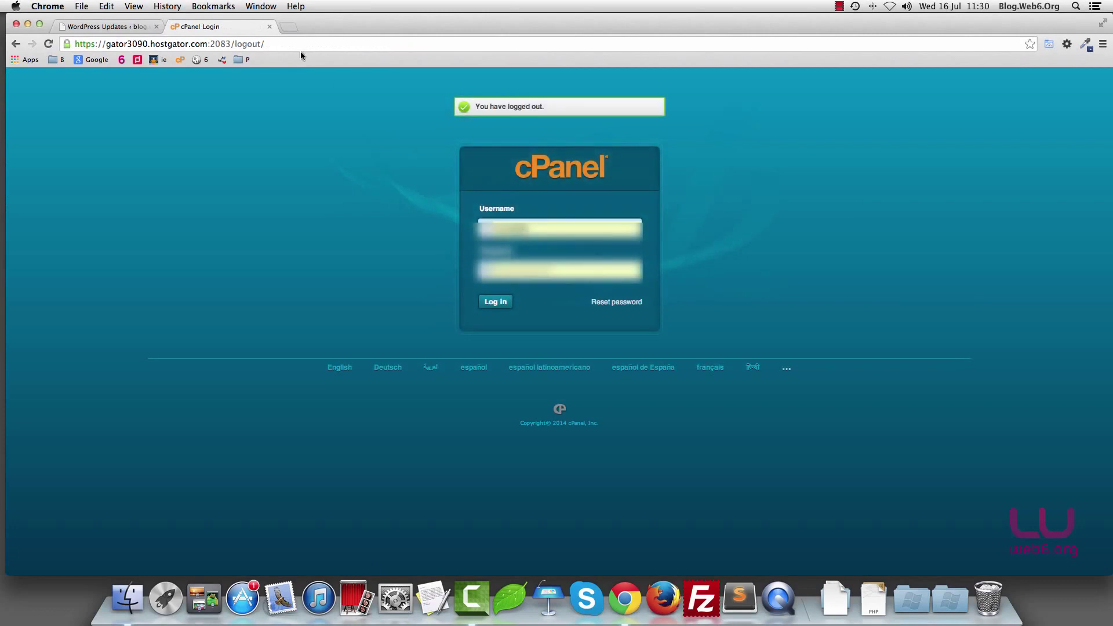
Close the cPanel tab and run the WordPress database update, returning to the 3.9.1 Dashboard
{"action": "left_click", "coordinate": [270, 27]}
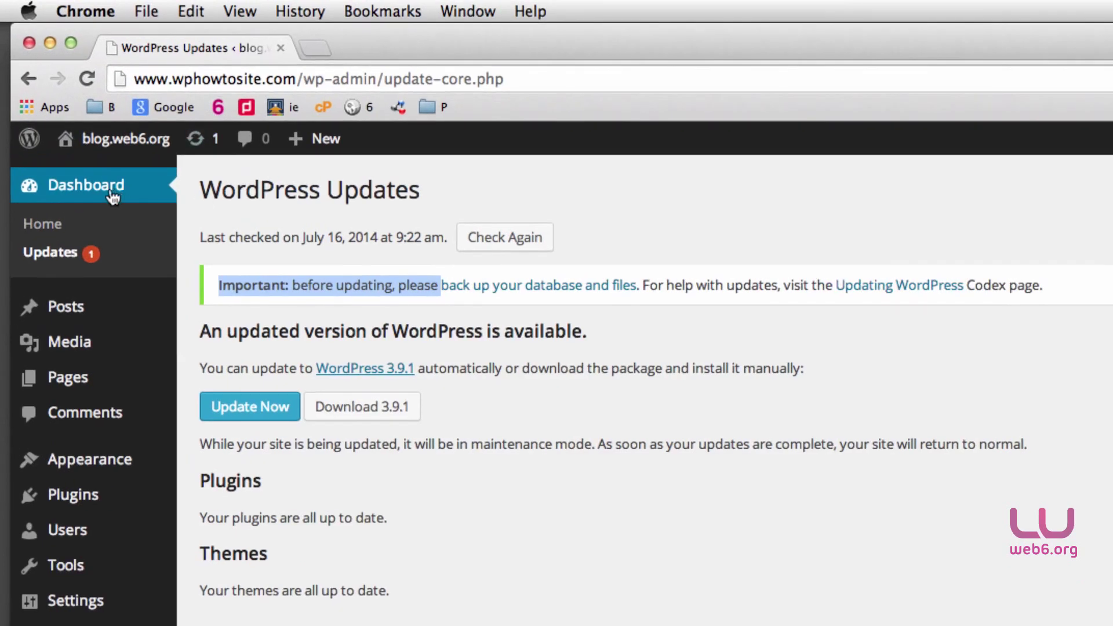
{"action": "left_click", "coordinate": [78, 189]}
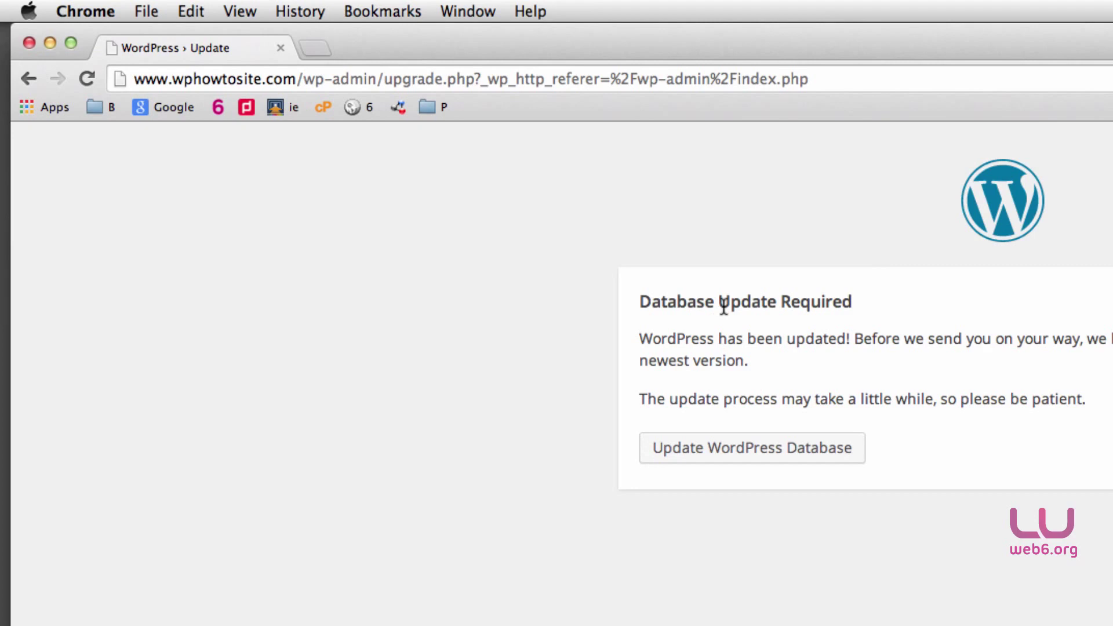
{"action": "left_click", "coordinate": [741, 458]}
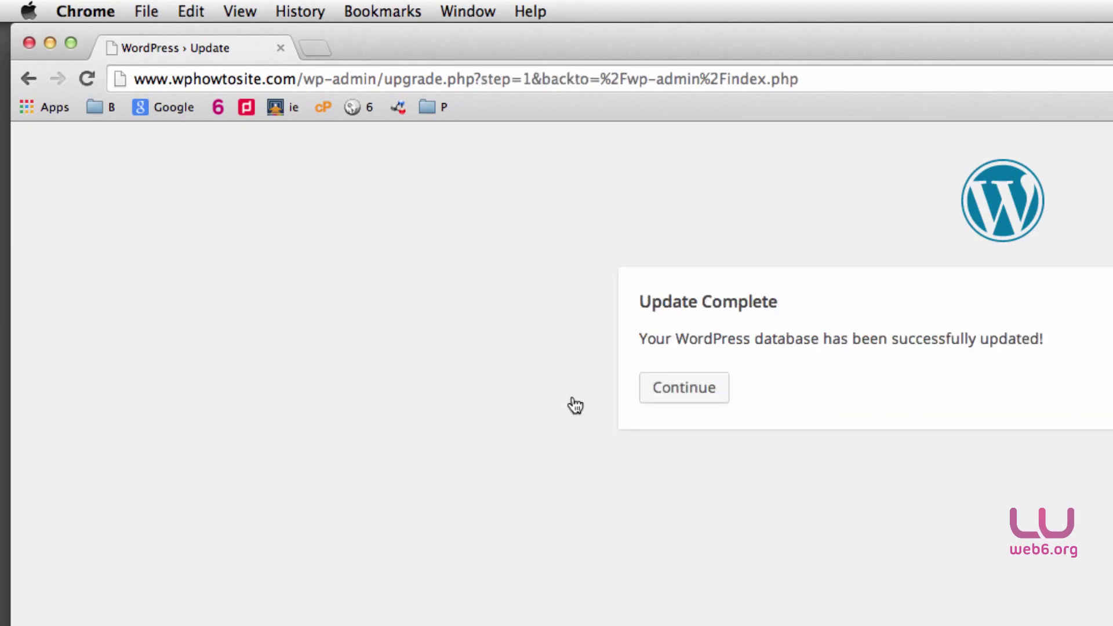
{"action": "left_click", "coordinate": [680, 392]}
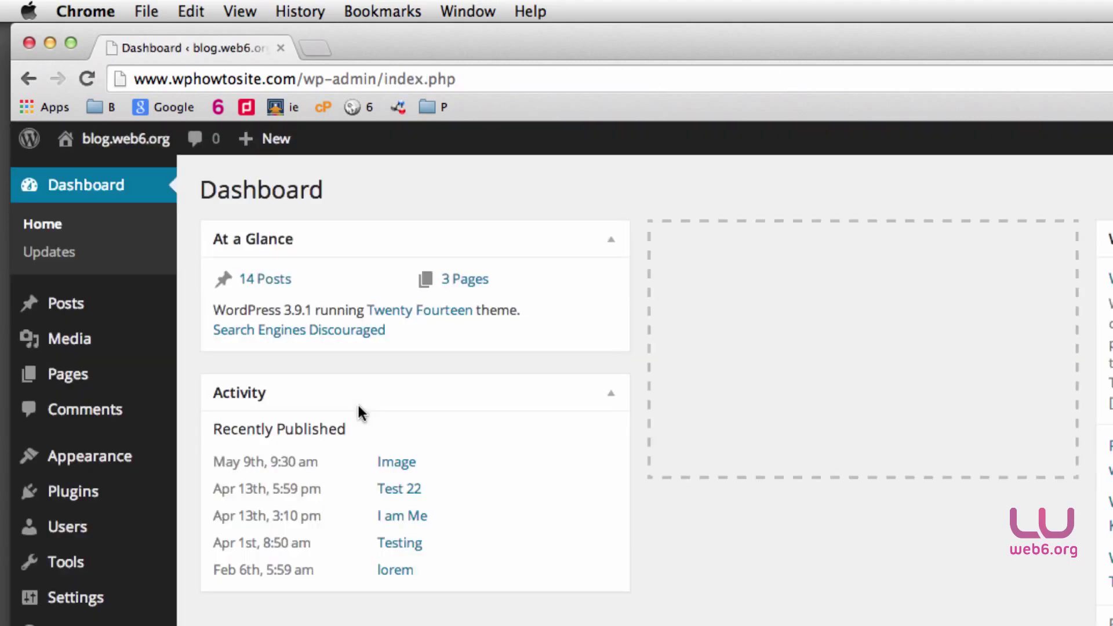
Highlight the 3.9.1 version under At a Glance, open the live blog in a second tab, and return to the admin
{"action": "left_click_drag", "start_coordinate": [313, 306], "coordinate": [216, 313]}
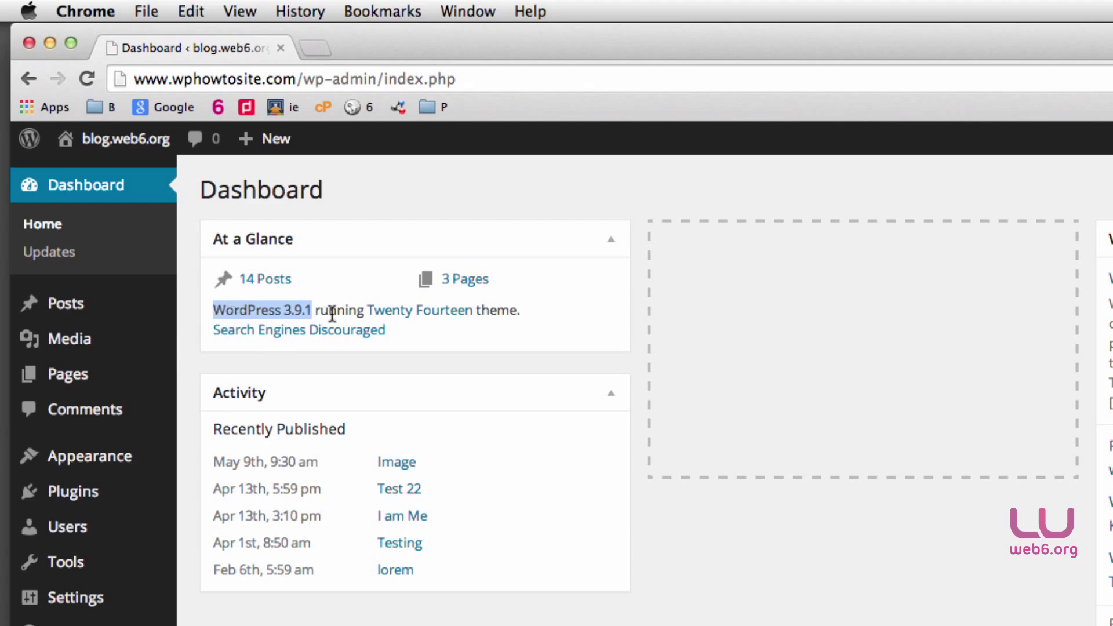
{"action": "mouse_move", "coordinate": [124, 140]}
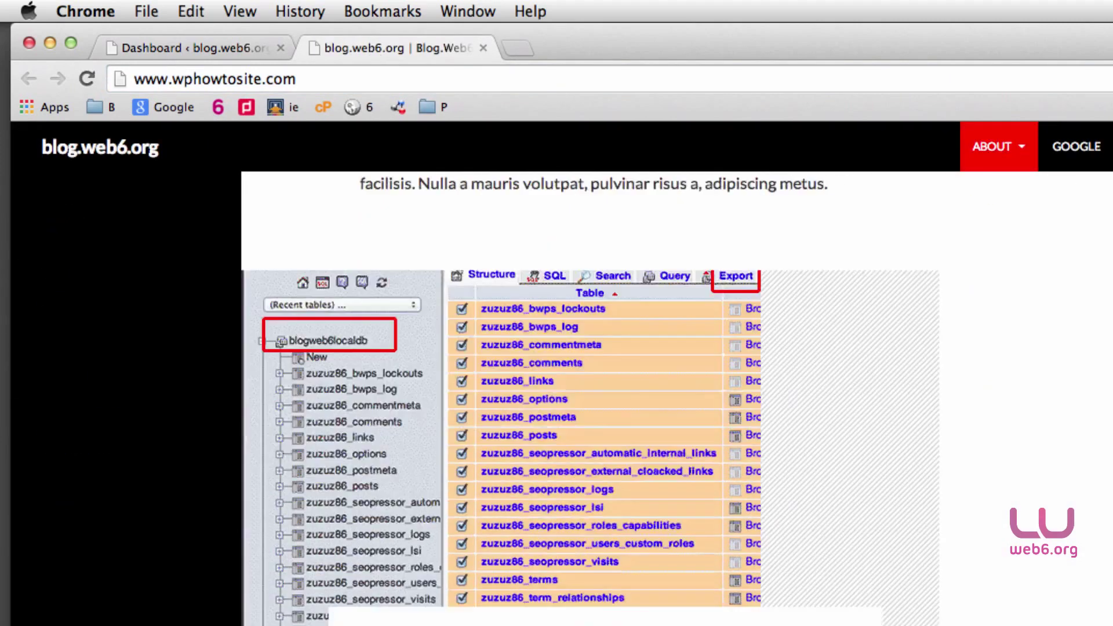
{"action": "scroll", "coordinate": [580, 406], "scroll_direction": "down", "scroll_amount": 20}
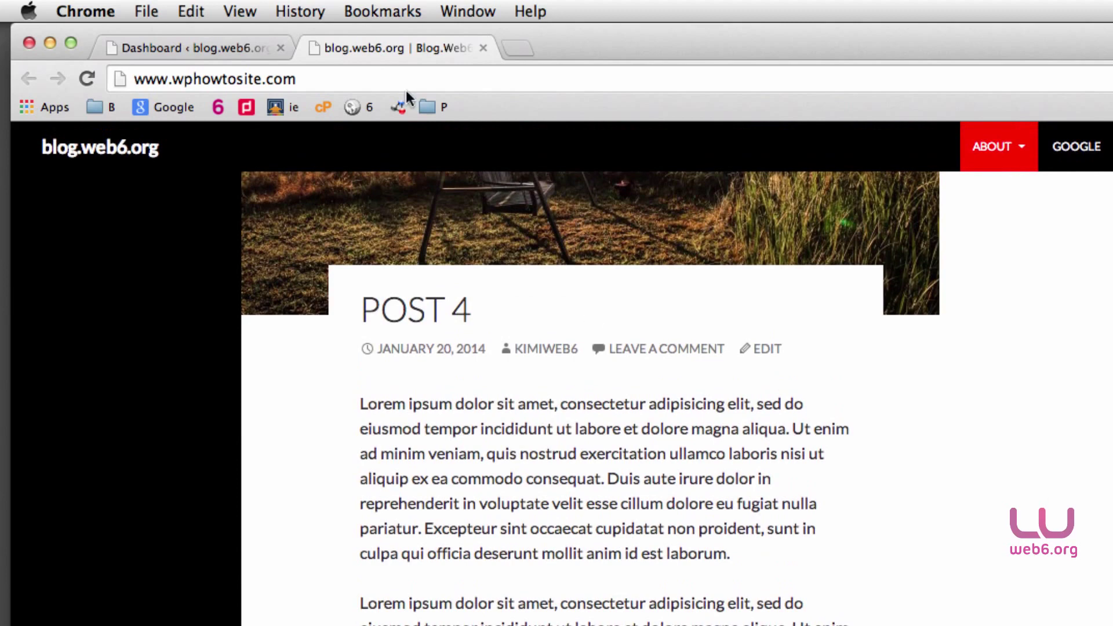
{"action": "left_click", "coordinate": [246, 50]}
Bulk-activate Akismet and Hello Dolly from the Installed Plugins list
{"action": "mouse_move", "coordinate": [93, 499]}
{"action": "left_click", "coordinate": [255, 498]}
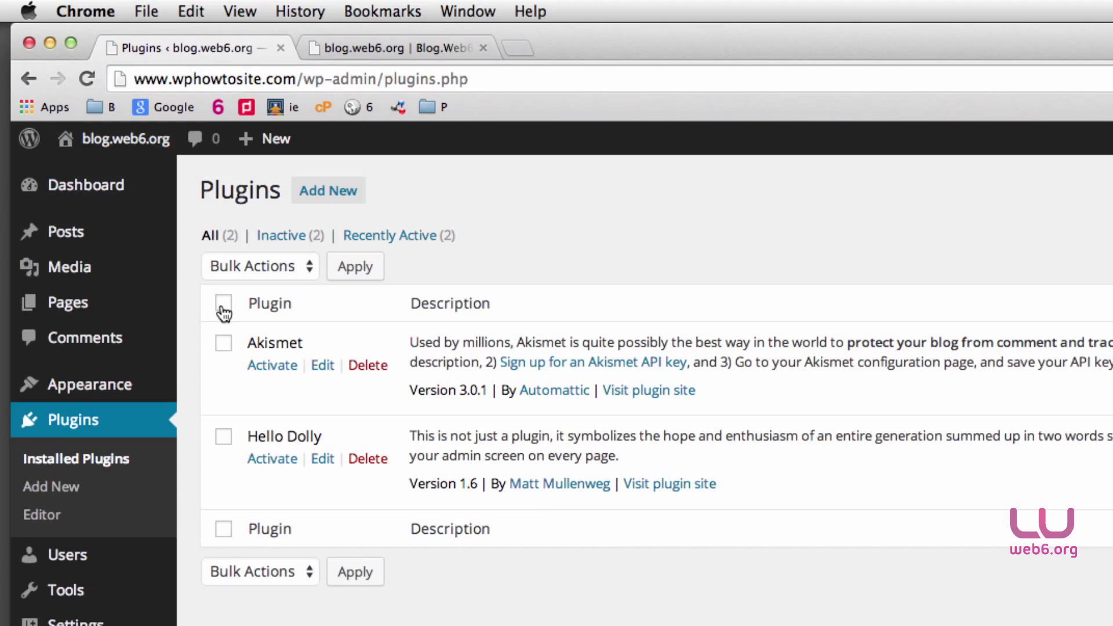
{"action": "left_click", "coordinate": [223, 307]}
{"action": "left_click", "coordinate": [302, 267]}
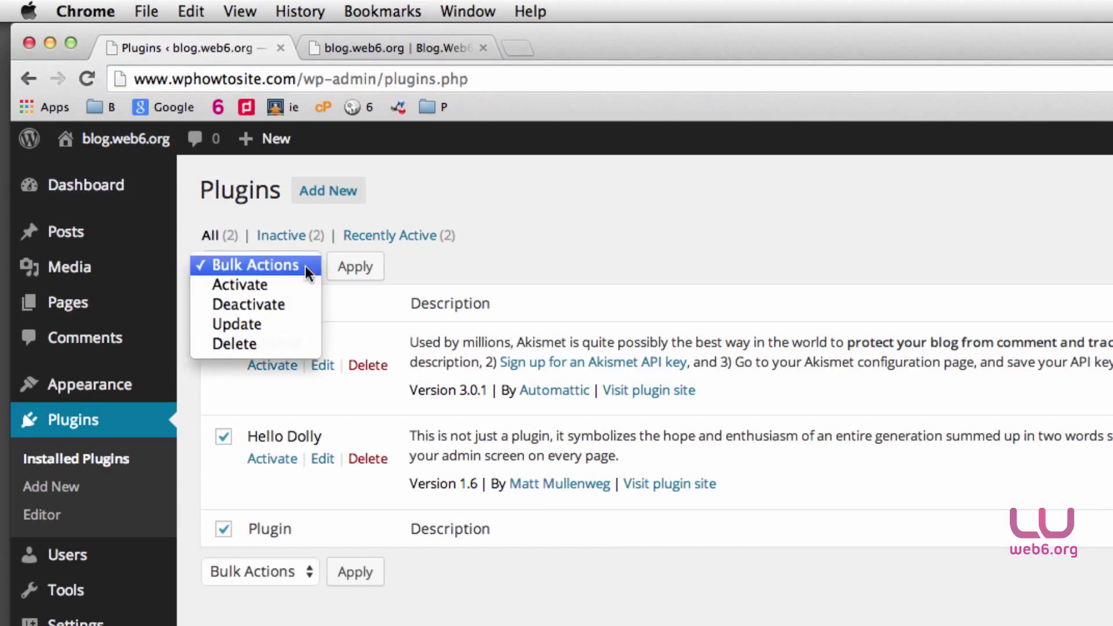
{"action": "left_click", "coordinate": [260, 284]}
{"action": "left_click", "coordinate": [343, 277]}
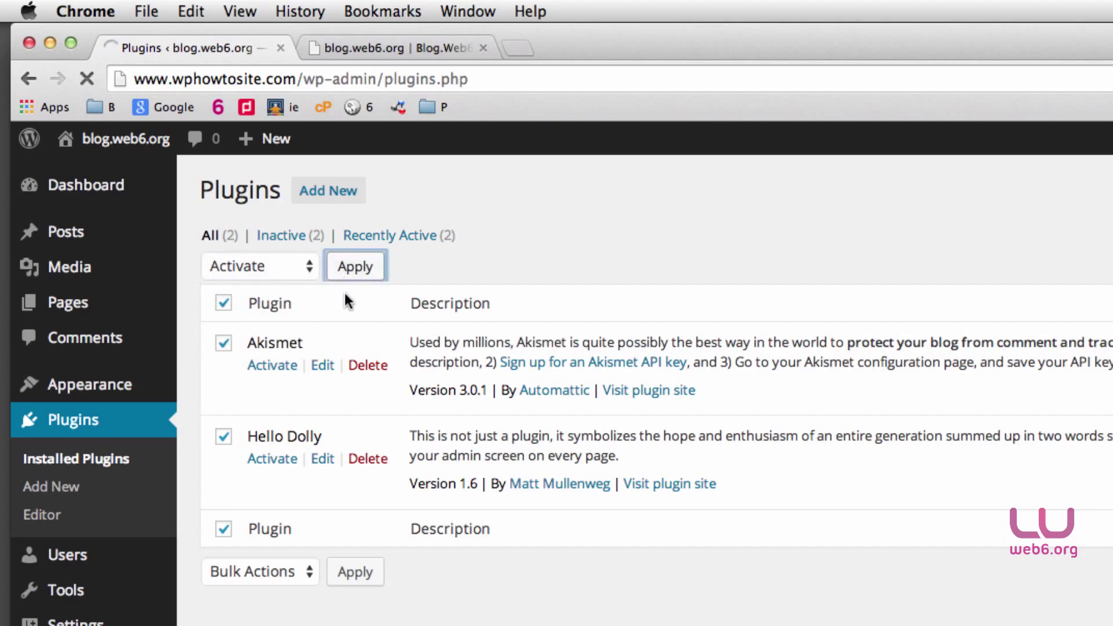